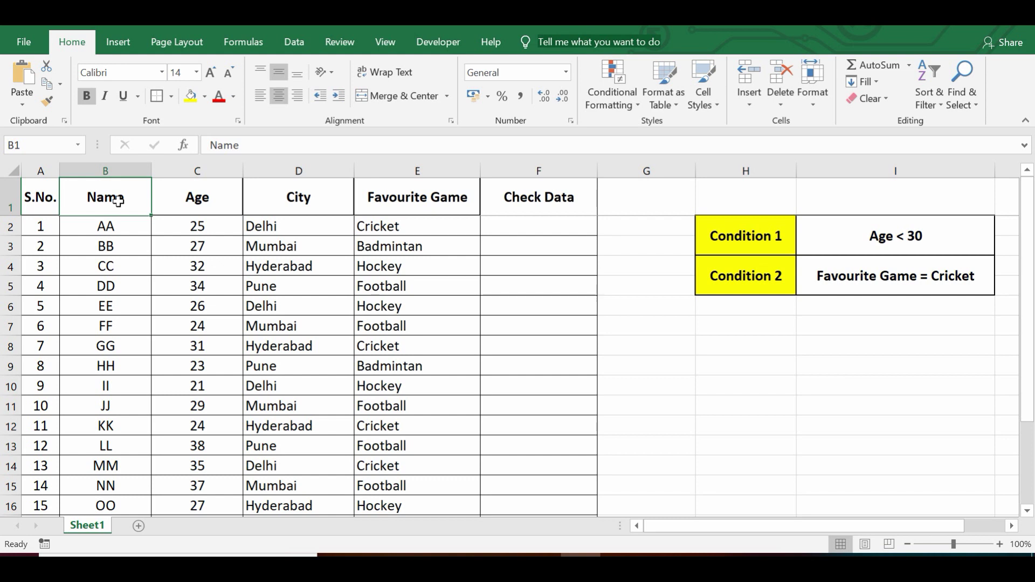
# Review the City, Favourite Game, Age and Check Data headers and columns.
pyautogui.click(291, 199)
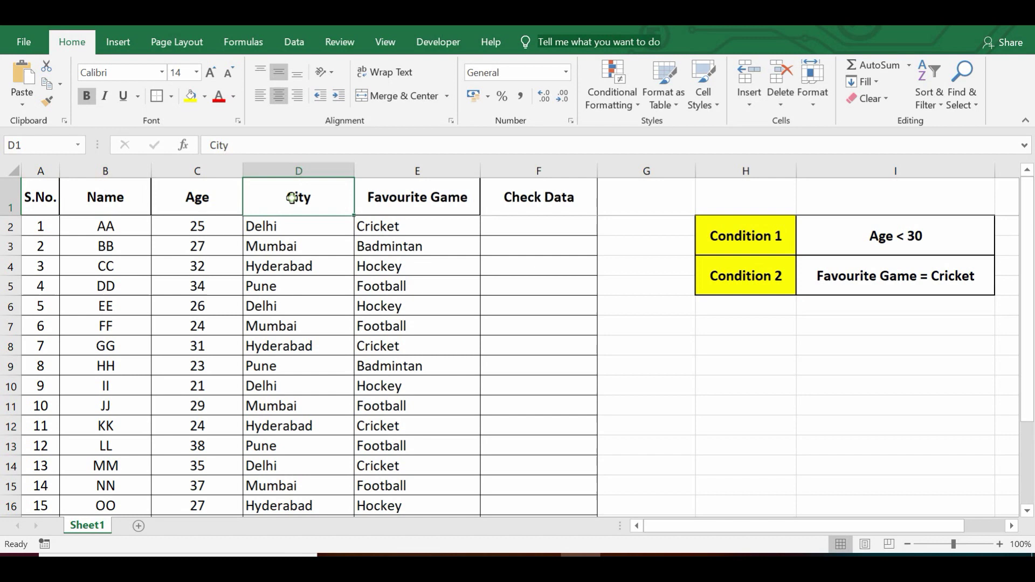
pyautogui.click(413, 198)
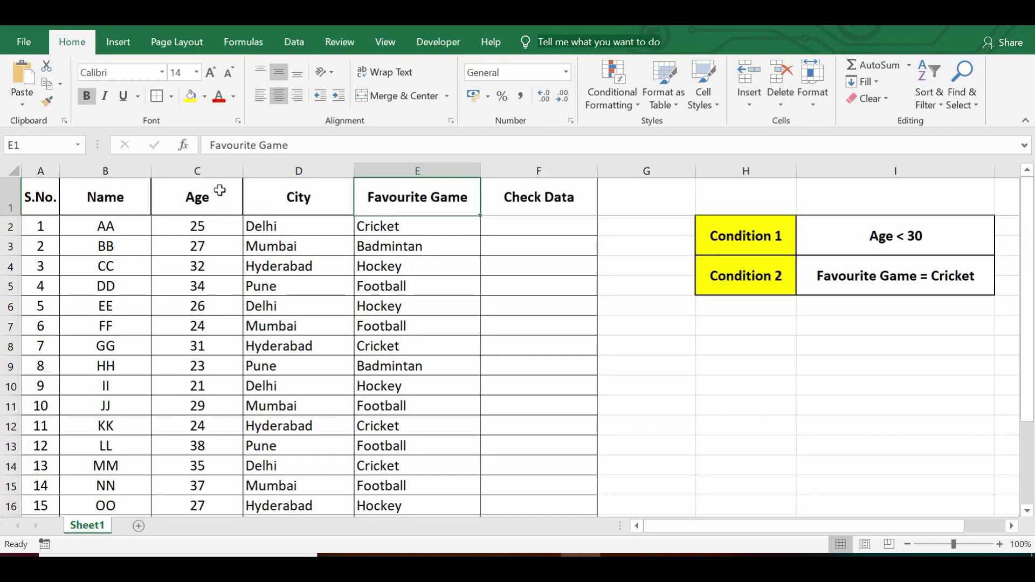
pyautogui.click(209, 170)
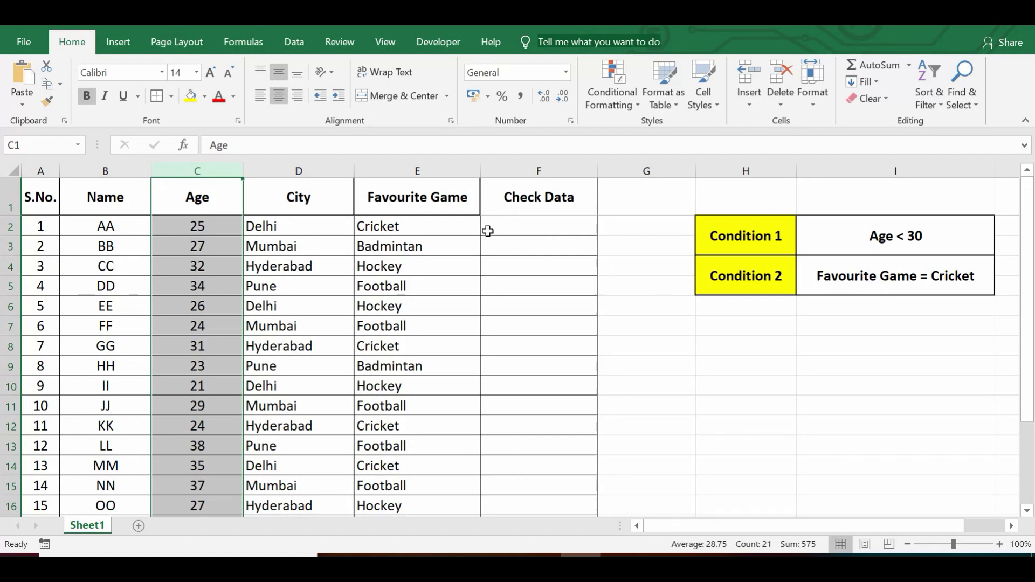
pyautogui.click(421, 166)
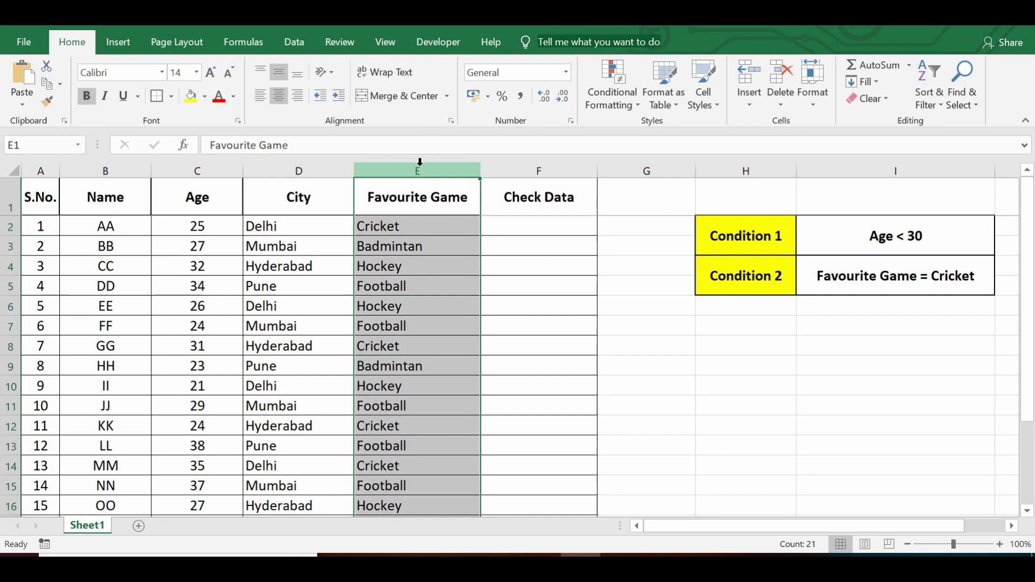
pyautogui.click(203, 193)
pyautogui.click(528, 192)
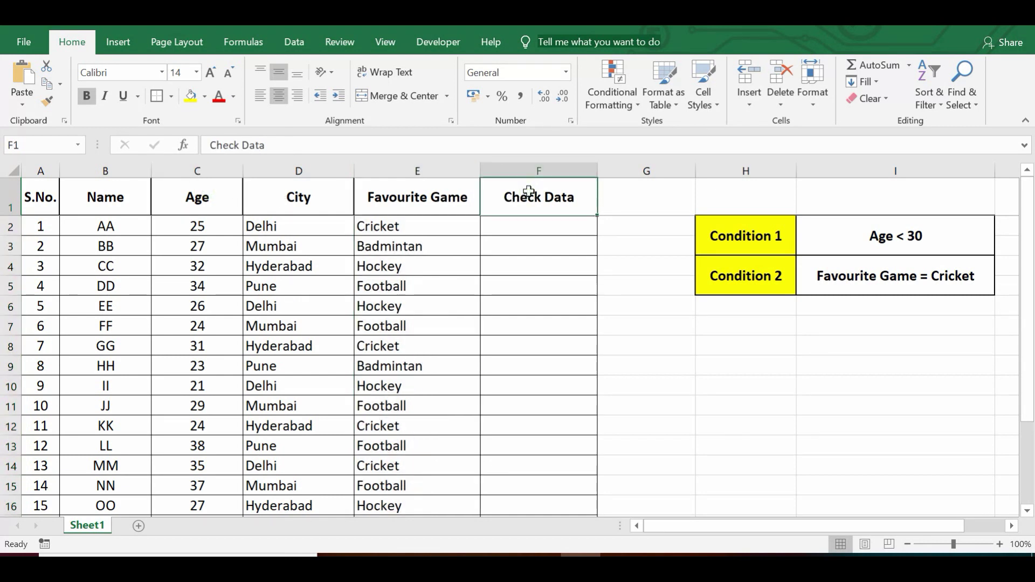
# Draw an ActiveX command button from the Developer tab across cells G1:H1.
pyautogui.click(439, 44)
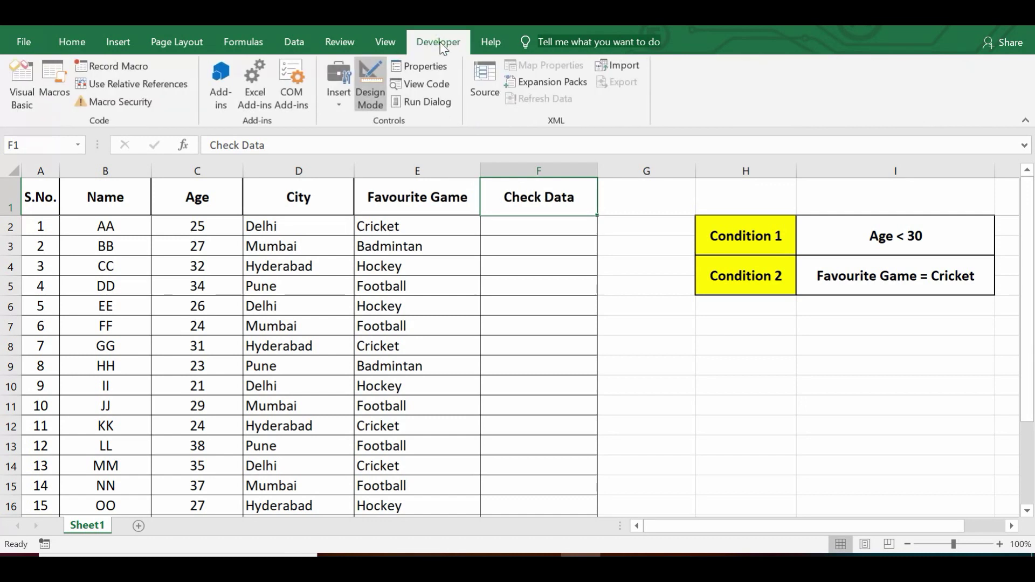
pyautogui.click(337, 105)
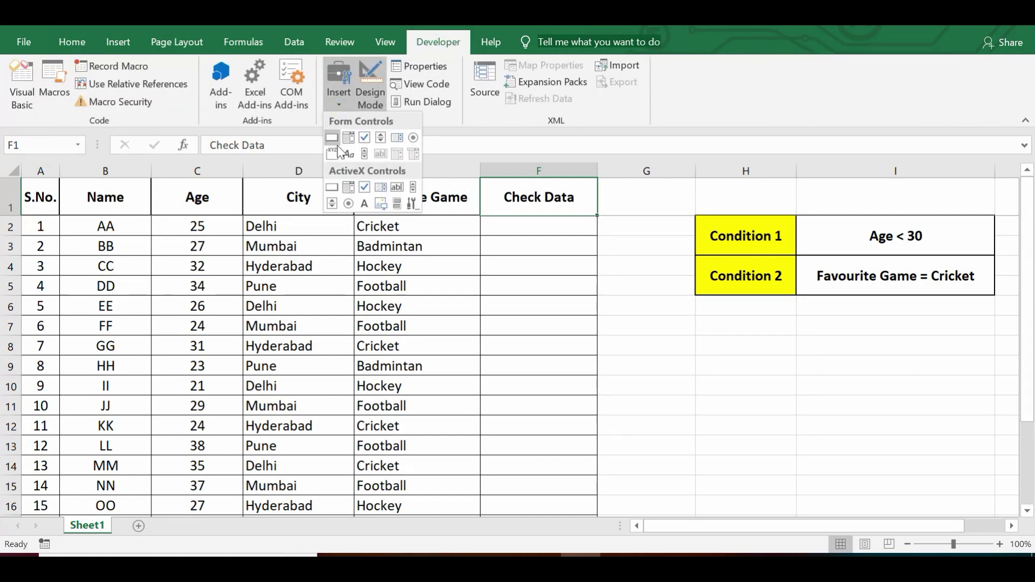
pyautogui.click(332, 186)
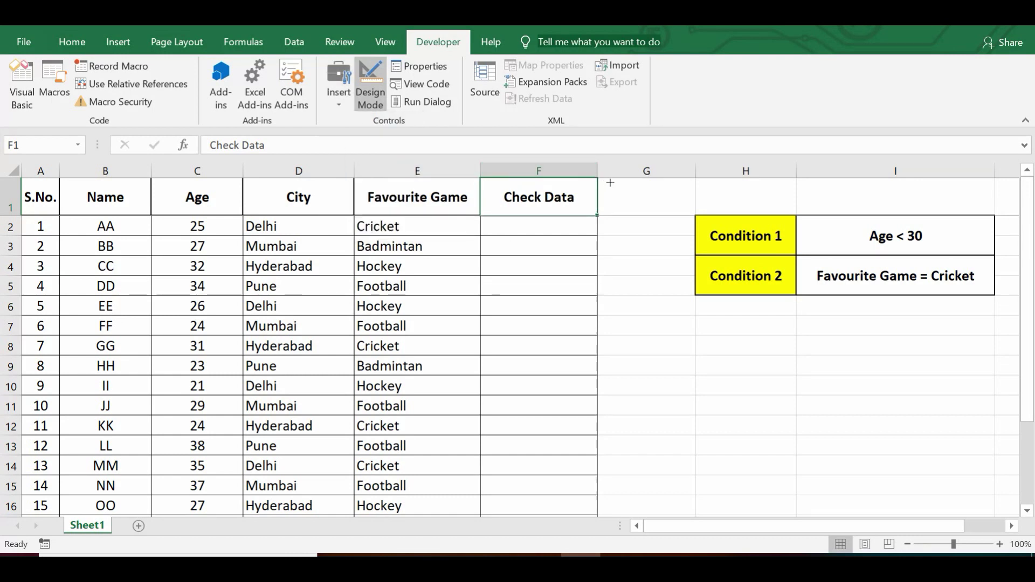
pyautogui.moveTo(610, 188); pyautogui.dragTo(763, 211)
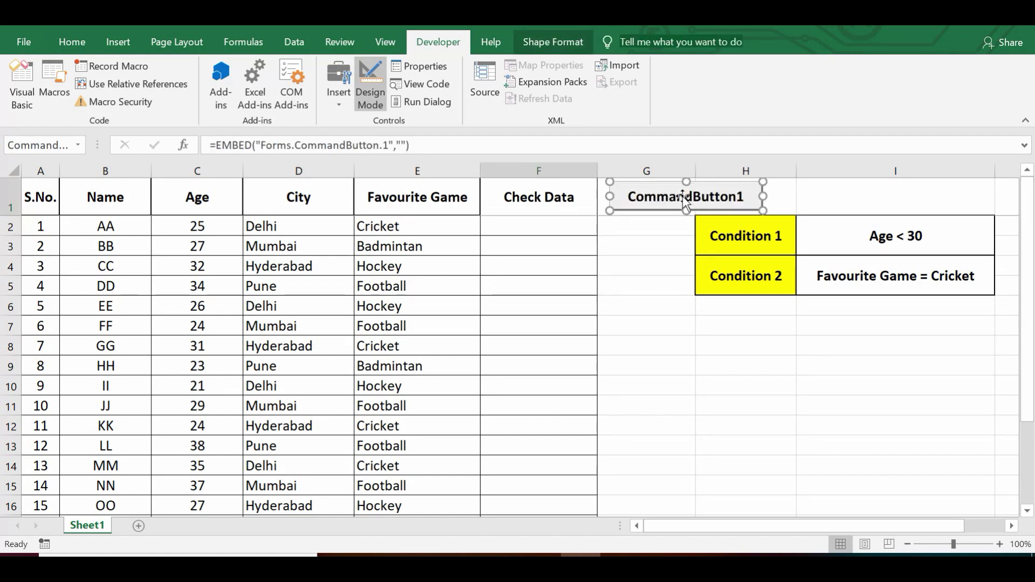
# Declare age As Integer and favourite_game As String in CommandButton1_Click, then return to Excel.
pyautogui.doubleClick(684, 202)
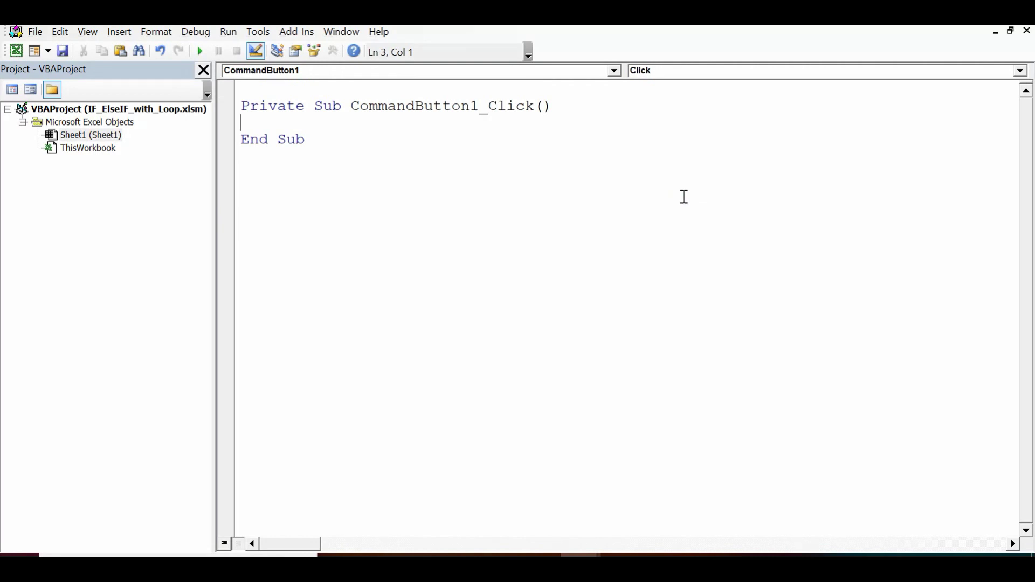
pyautogui.press('Return')
pyautogui.press('Return')
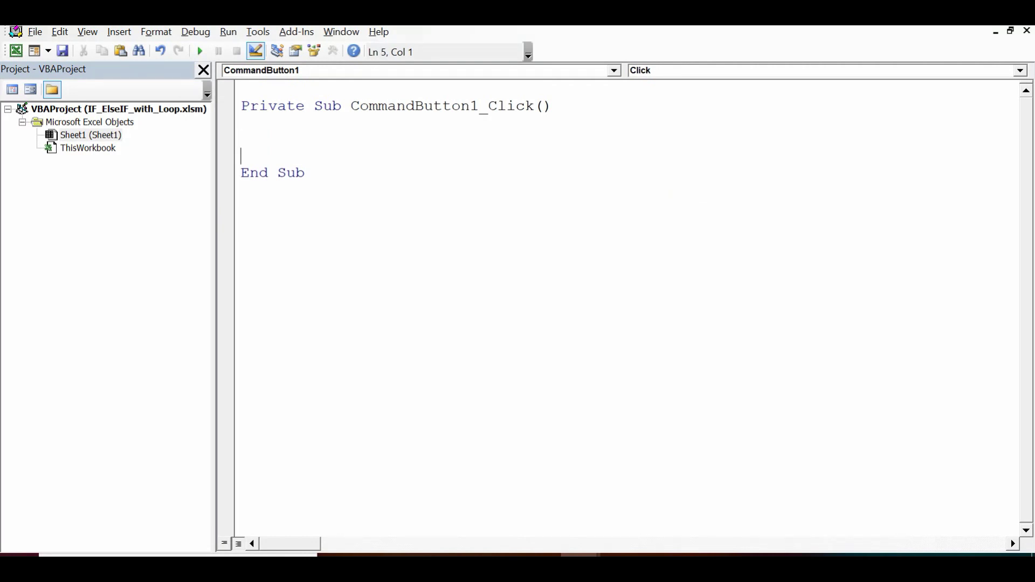
pyautogui.press('Up')
pyautogui.write('dim age')
pyautogui.write(' as in')
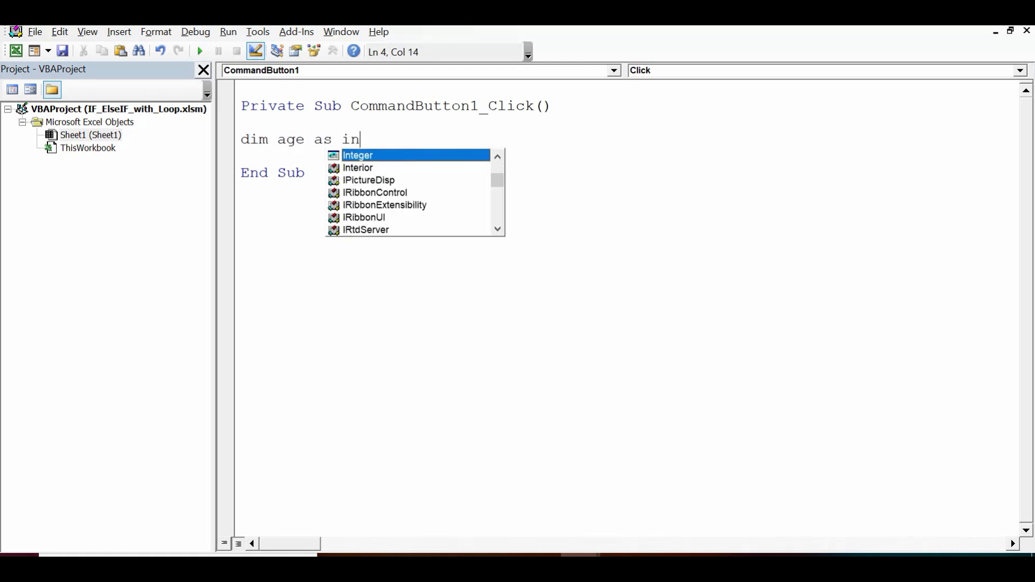
pyautogui.write('teger')
pyautogui.press('Return')
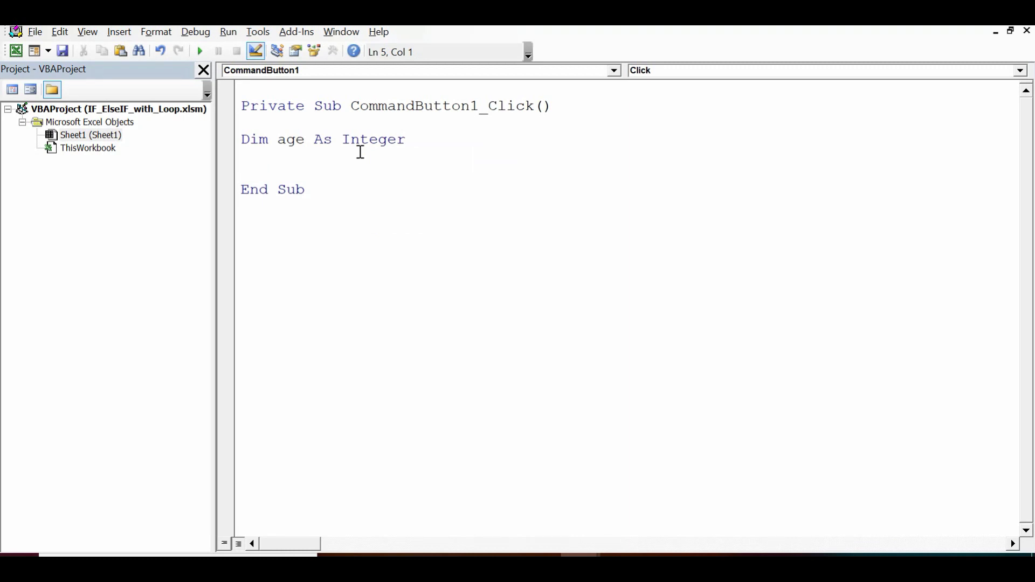
pyautogui.write('dim favouri')
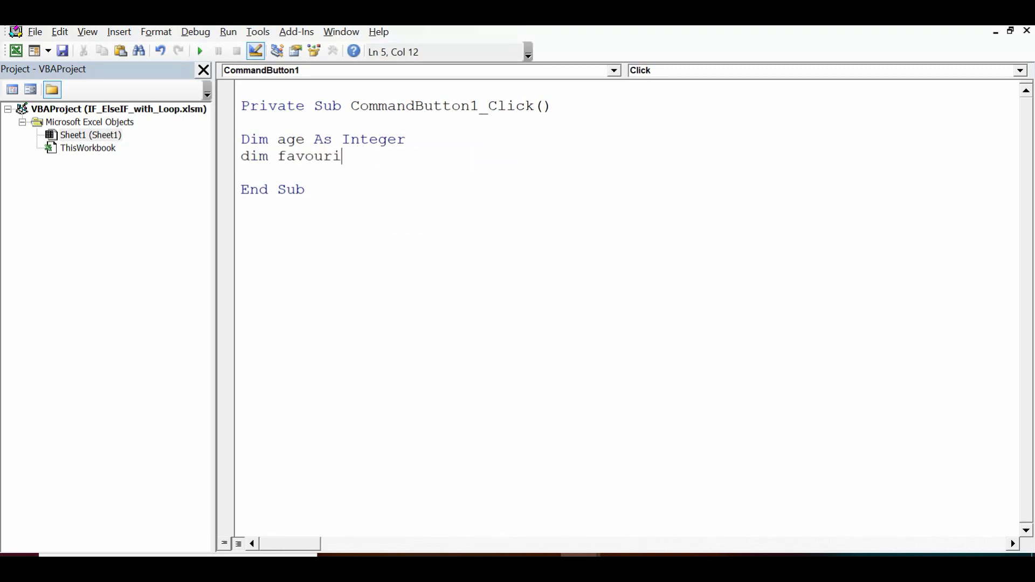
pyautogui.write('te_')
pyautogui.write('game as sgt')
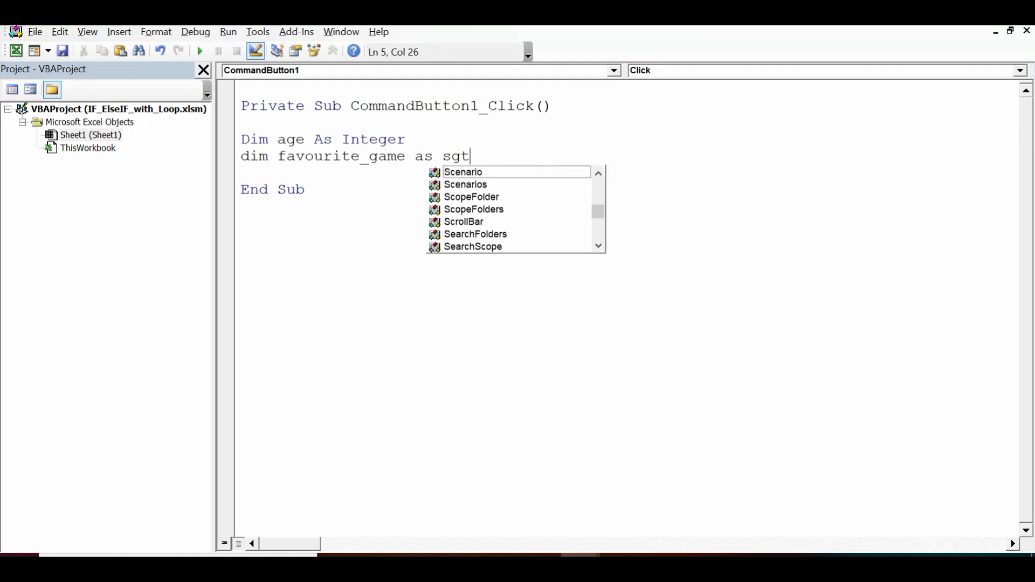
pyautogui.press('BackSpace')
pyautogui.press('BackSpace')
pyautogui.write('tring')
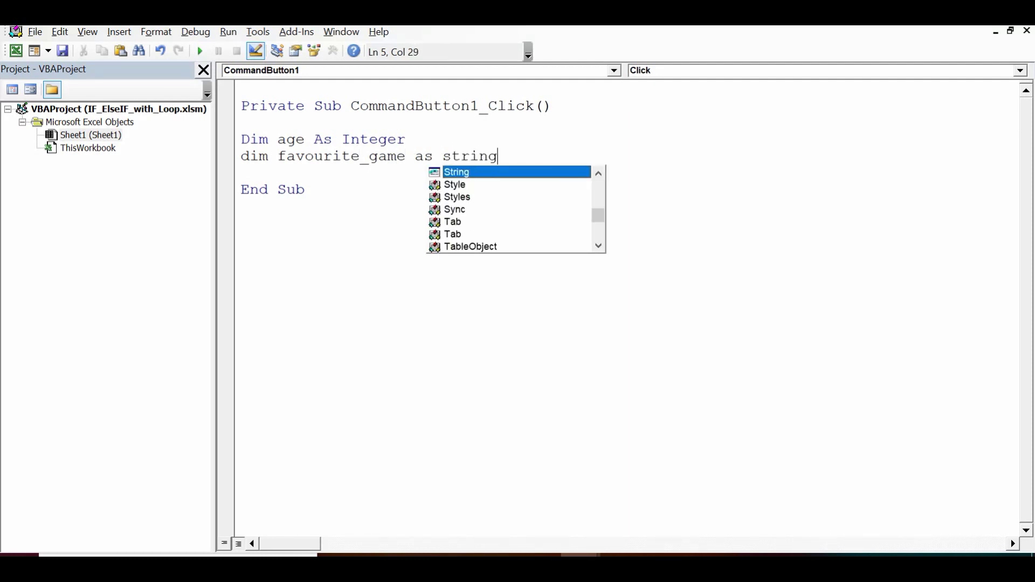
pyautogui.press('Return')
pyautogui.press('Return')
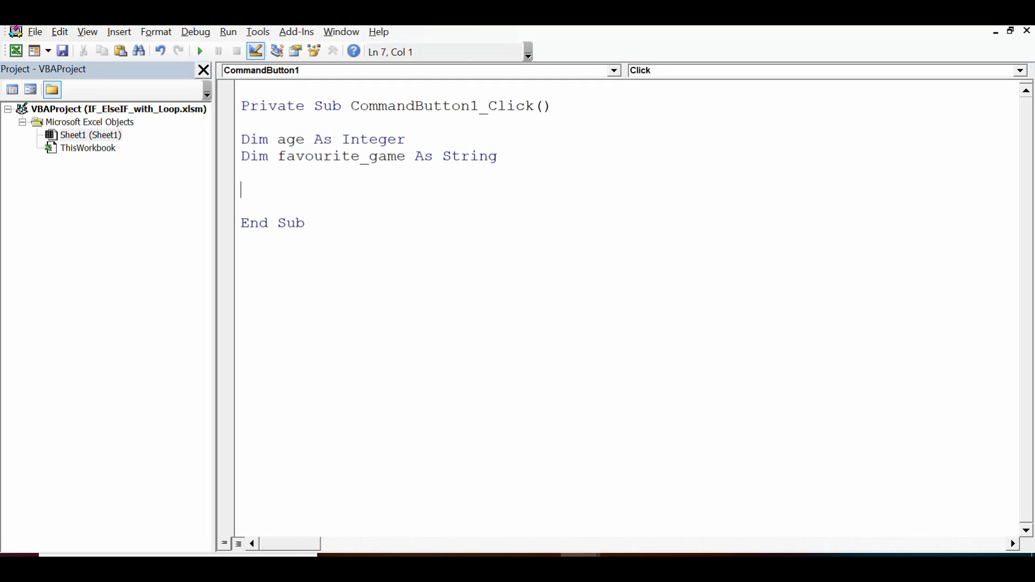
pyautogui.hotkey('alt', 'F11')
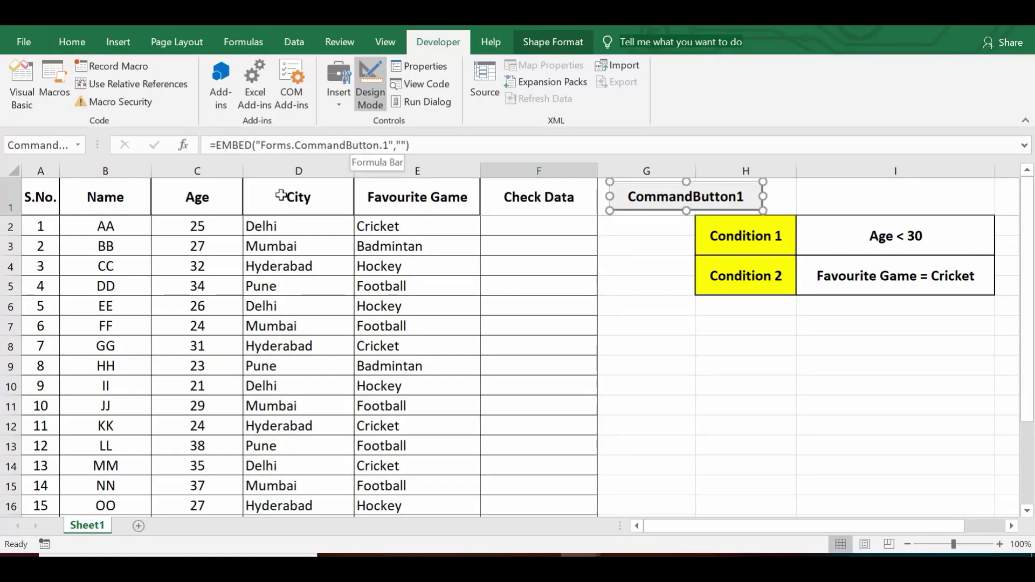
# Select C2, columns C and E, and E1, then bring the VBA editor forward.
pyautogui.click(71, 235)
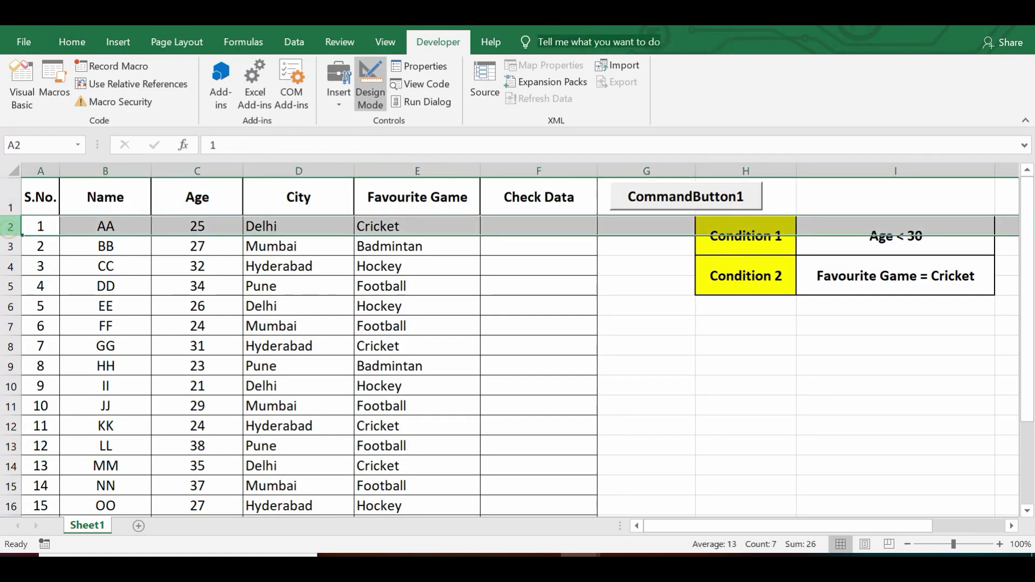
pyautogui.click(196, 224)
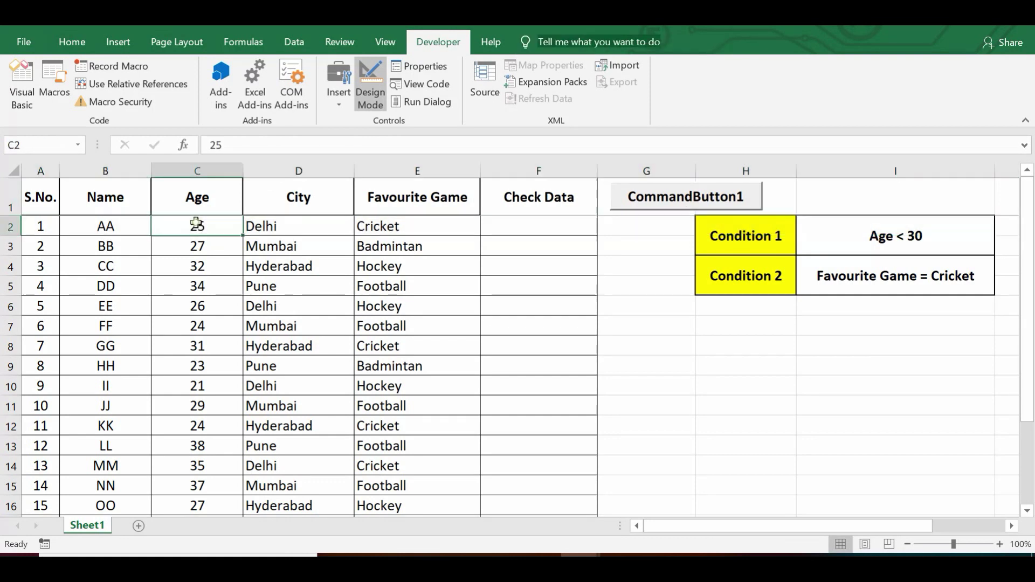
pyautogui.click(200, 164)
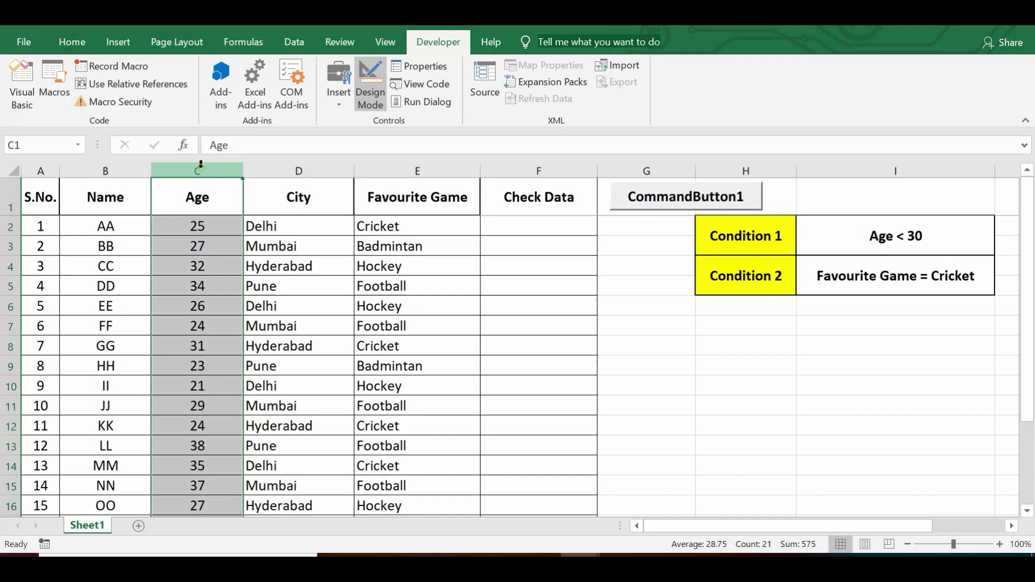
pyautogui.click(411, 166)
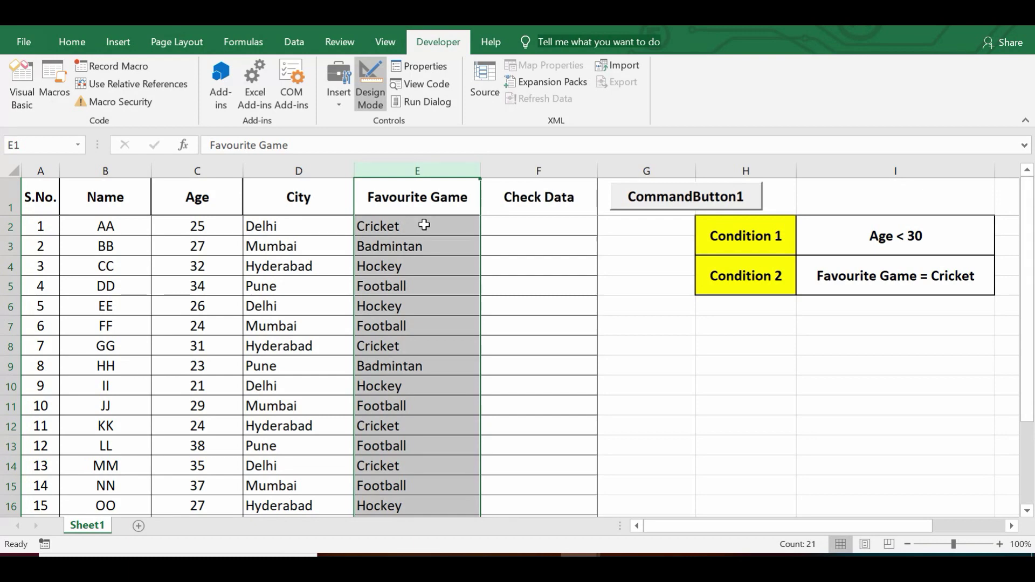
pyautogui.click(428, 196)
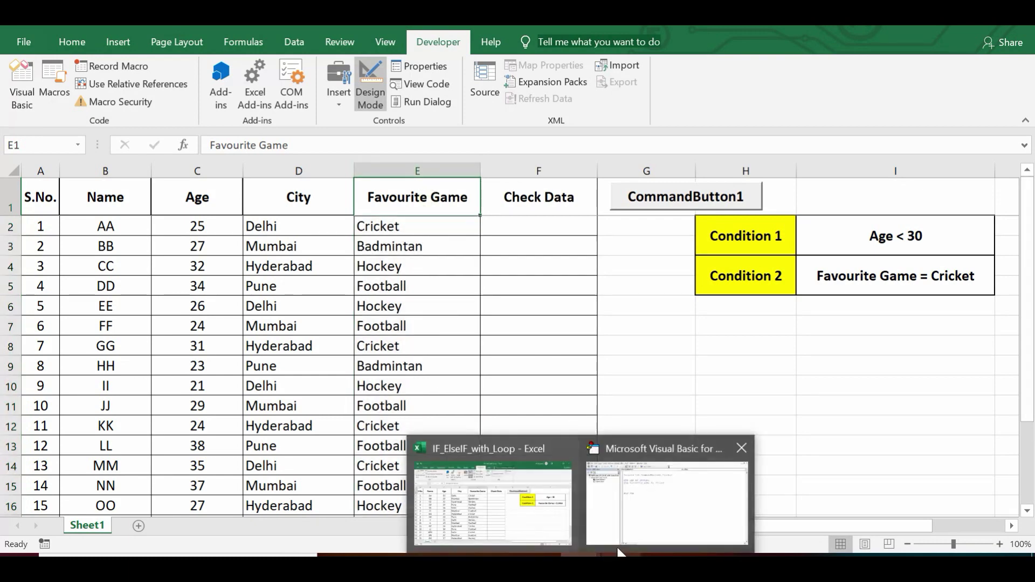
pyautogui.click(644, 517)
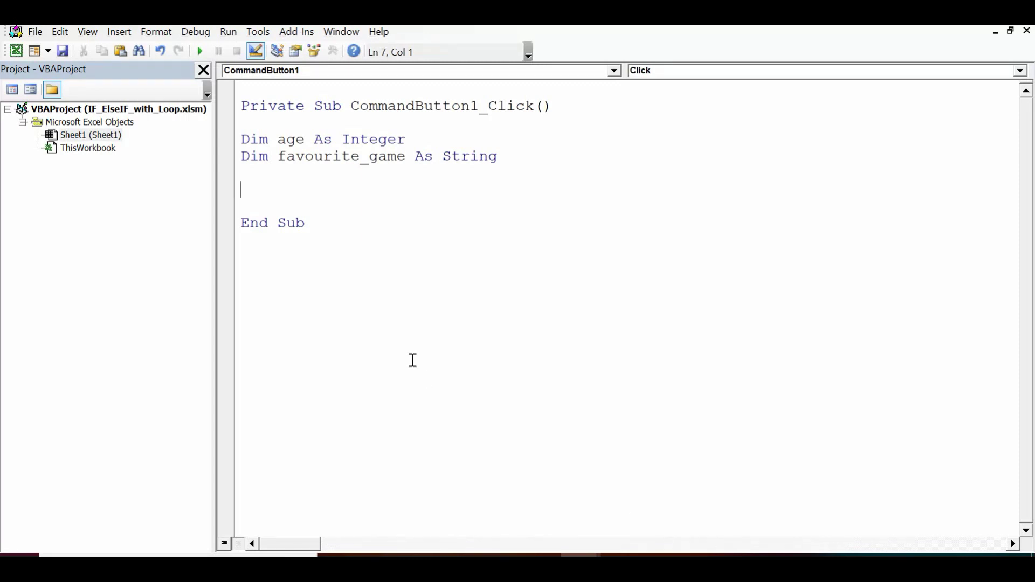
pyautogui.write('age=')
pyautogui.write('workshe')
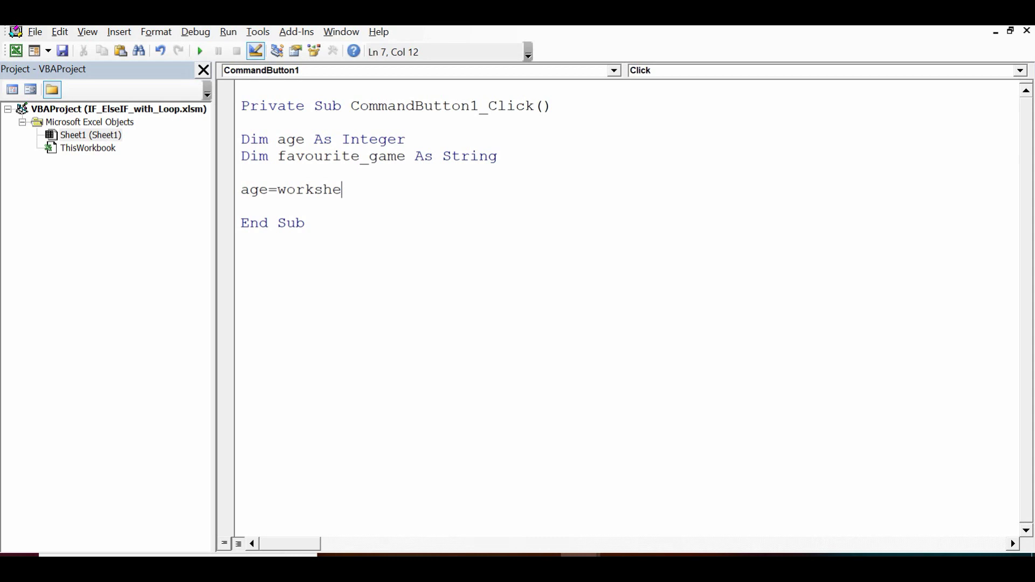
pyautogui.write('ets(')
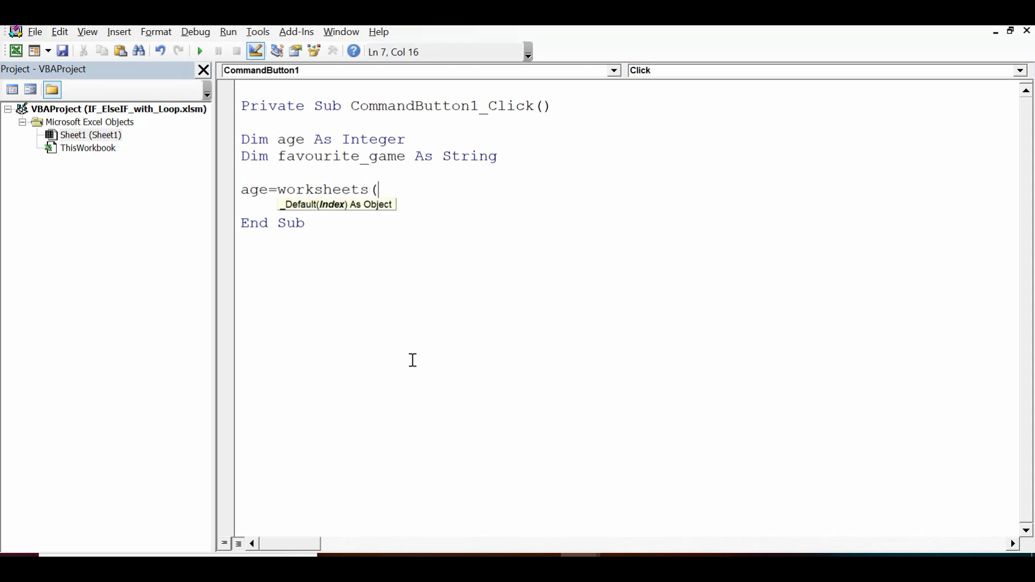
pyautogui.write('"S')
pyautogui.write('heet1')
pyautogui.write('")')
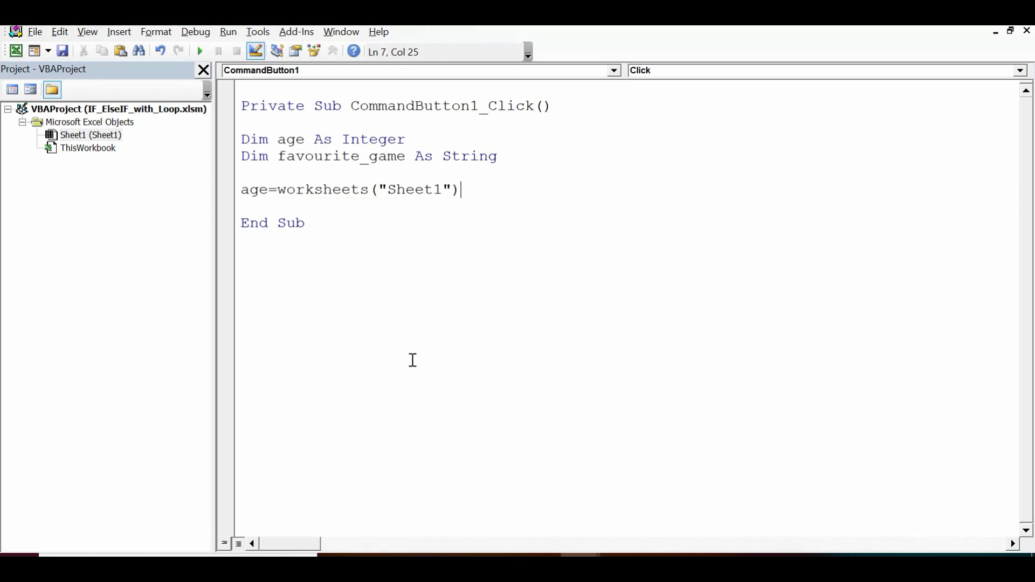
pyautogui.write('.cells')
pyautogui.write('(2, ')
pyautogui.write('3)')
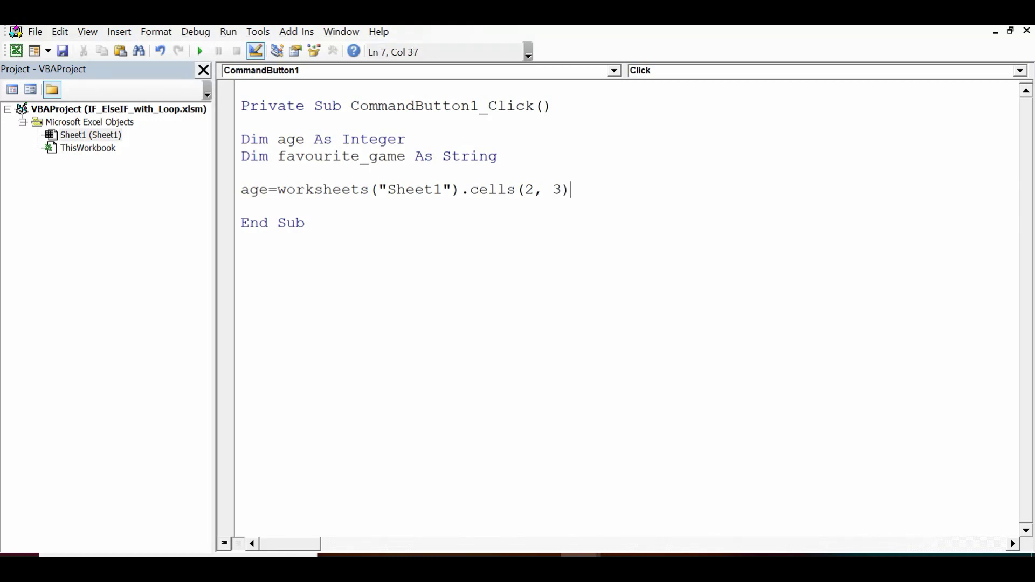
pyautogui.write('.value')
# Assign age from Sheet1 Cells(2, 3) and favourite_game from Cells(2, 5).
pyautogui.press('Return')
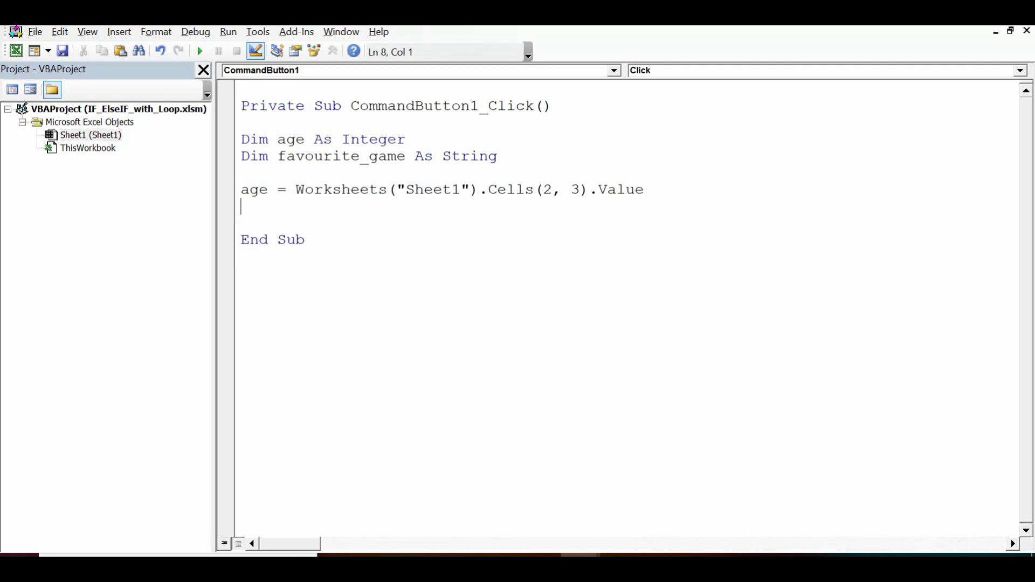
pyautogui.write('favourite')
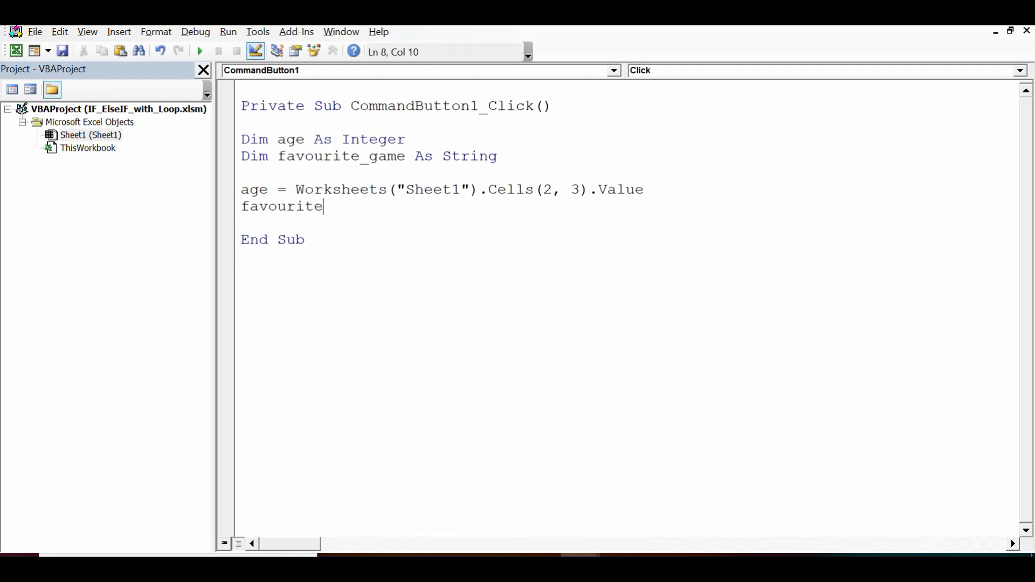
pyautogui.write('_game')
pyautogui.write('=')
pyautogui.write('workshe')
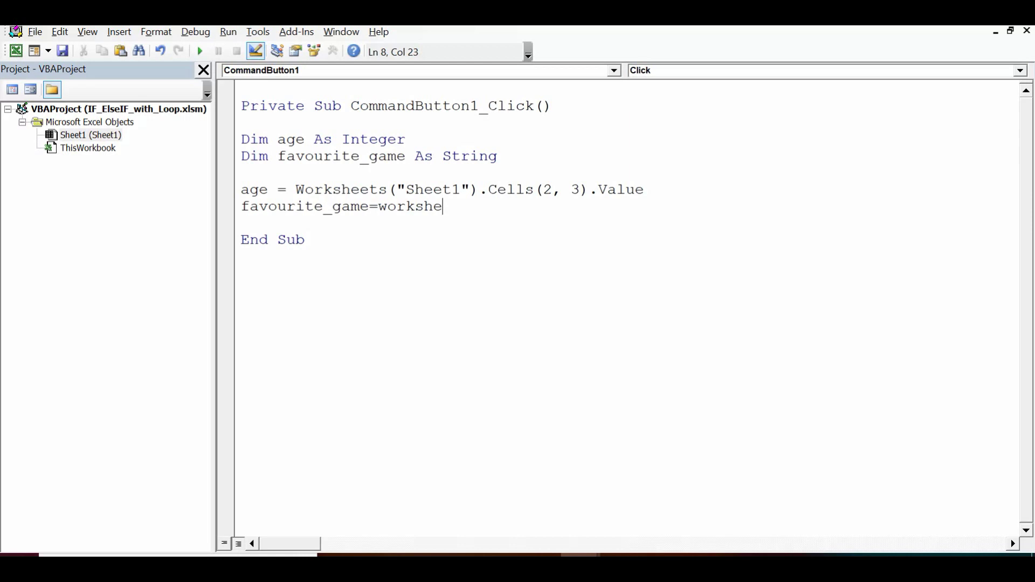
pyautogui.write('ets(')
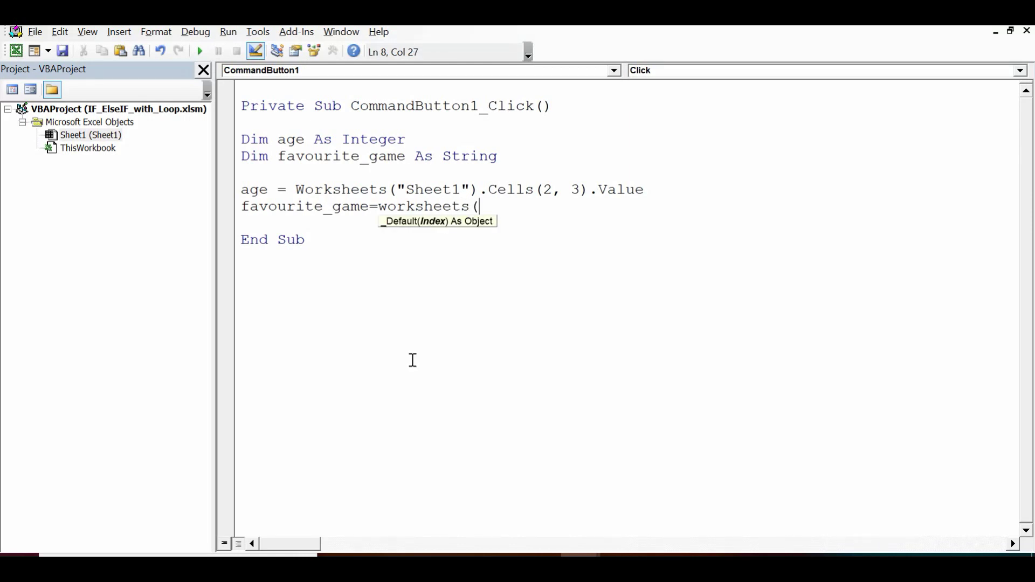
pyautogui.write('"S')
pyautogui.write('heet1")')
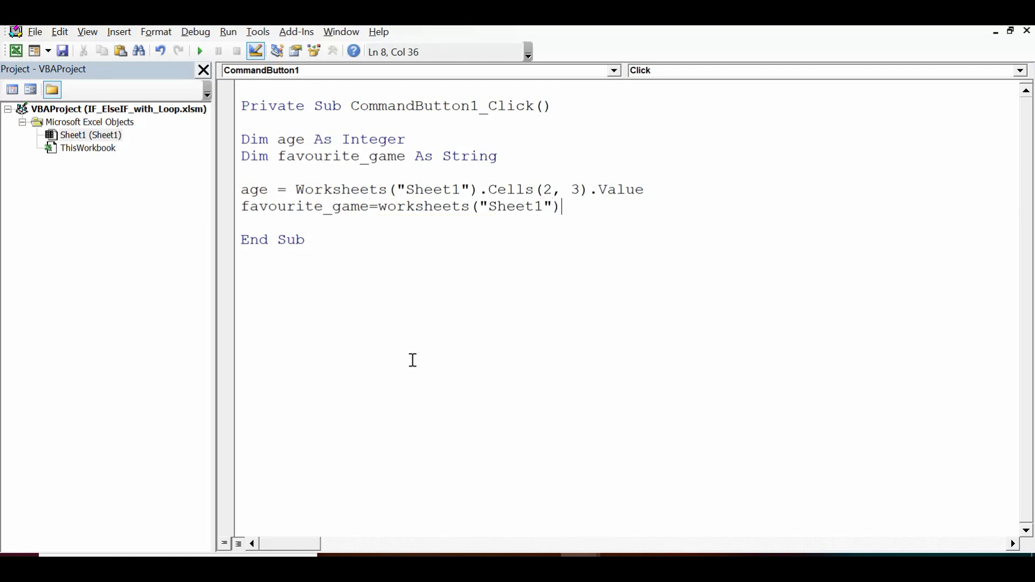
pyautogui.write('.cells')
pyautogui.write('(2')
pyautogui.write(', ')
pyautogui.write('5')
pyautogui.write(')')
pyautogui.write('.value')
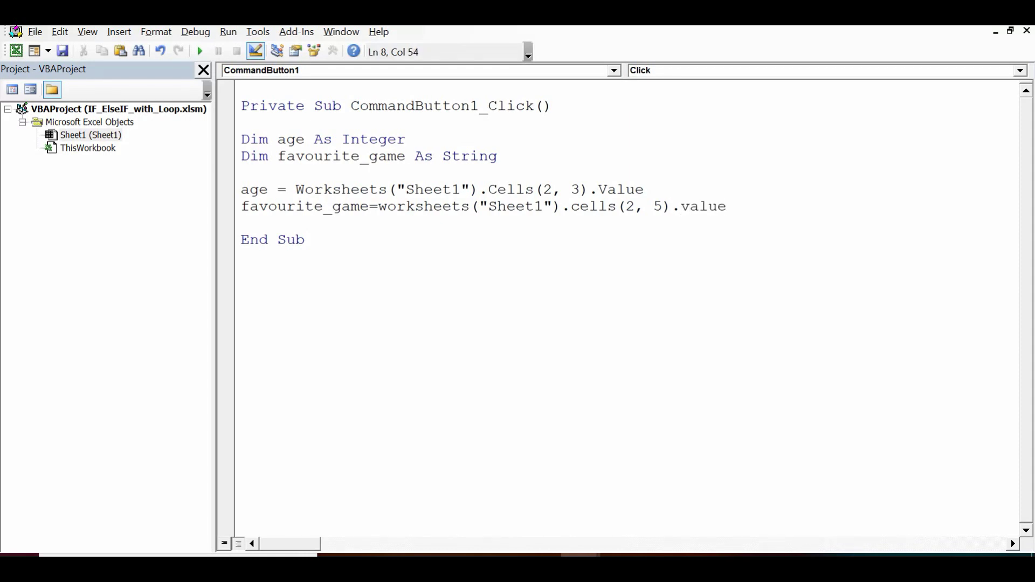
pyautogui.press('Return')
pyautogui.press('Return')
pyautogui.press('Return')
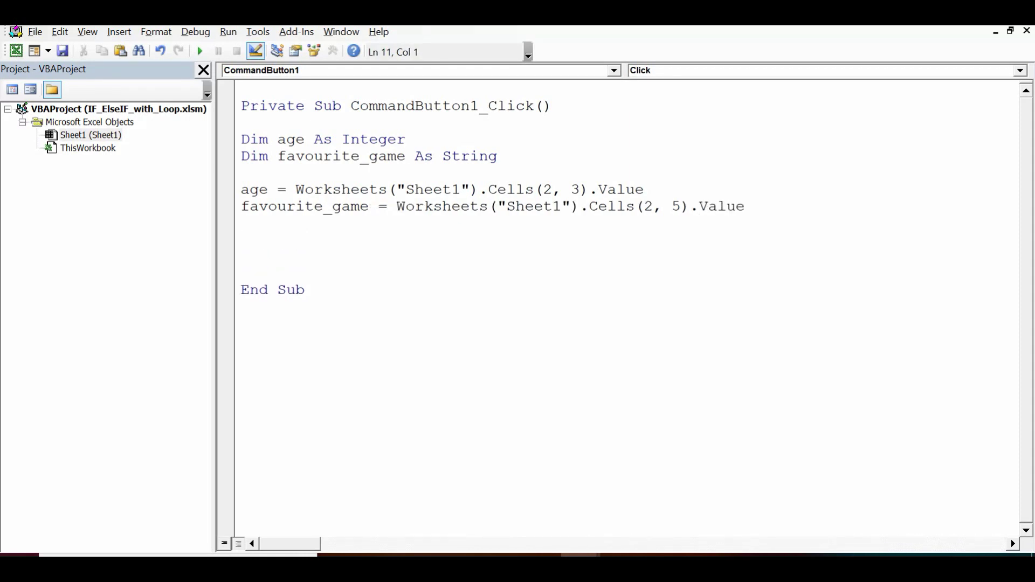
# Add If age < 30 Then, writing "Good" to Sheet1 Cells(2, 6).
pyautogui.press('Up')
pyautogui.write('if')
pyautogui.write(' age')
pyautogui.write('<30 ')
pyautogui.write('then')
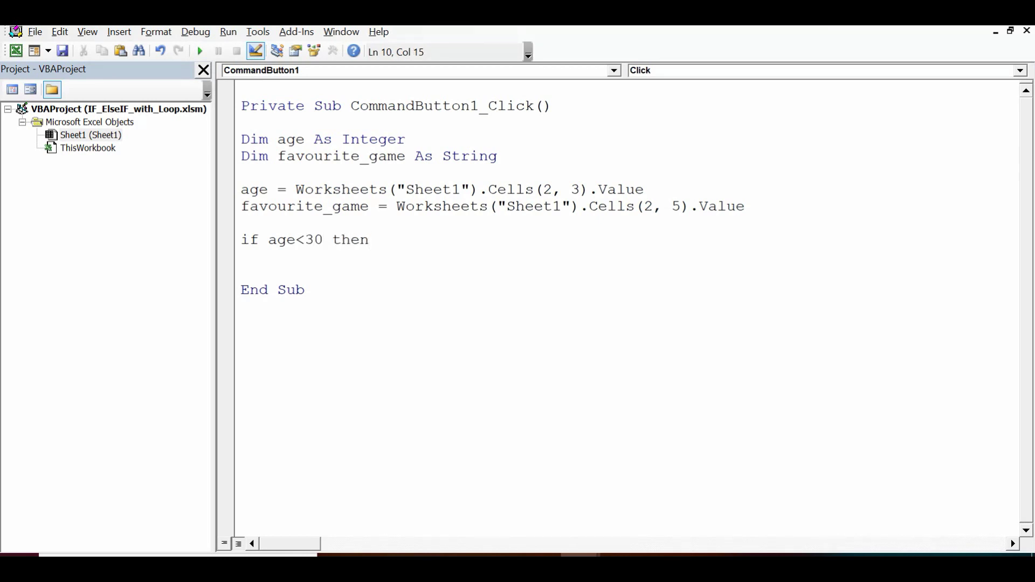
pyautogui.press('Return')
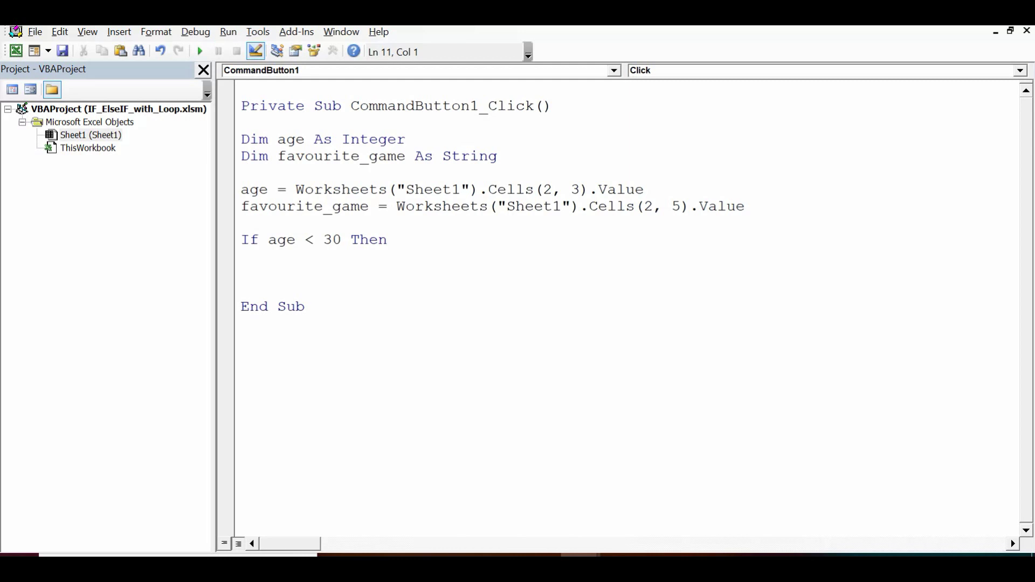
pyautogui.write('worksh')
pyautogui.write('eets')
pyautogui.write('("')
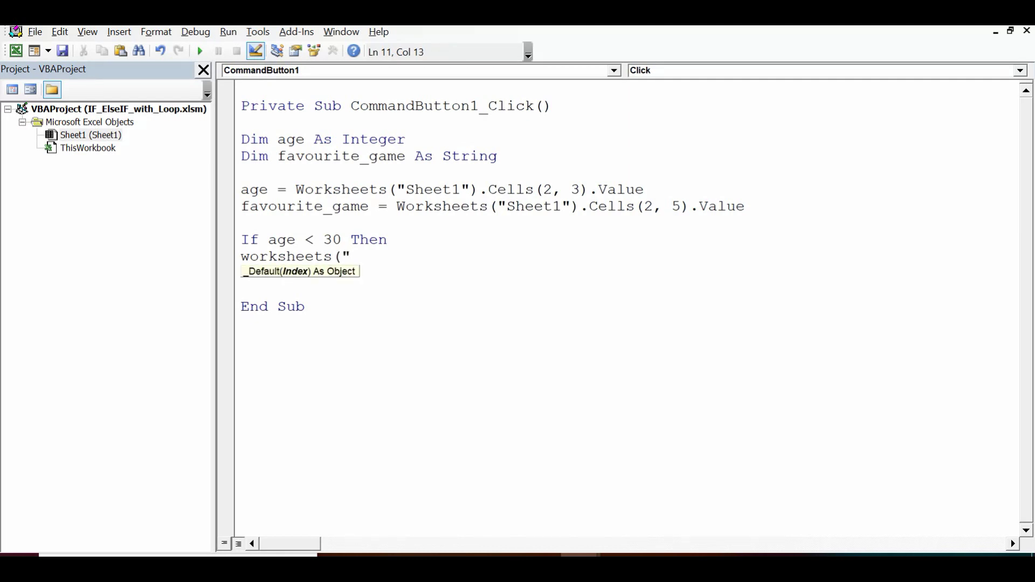
pyautogui.write('Sheet')
pyautogui.write('1"')
pyautogui.write(').cell')
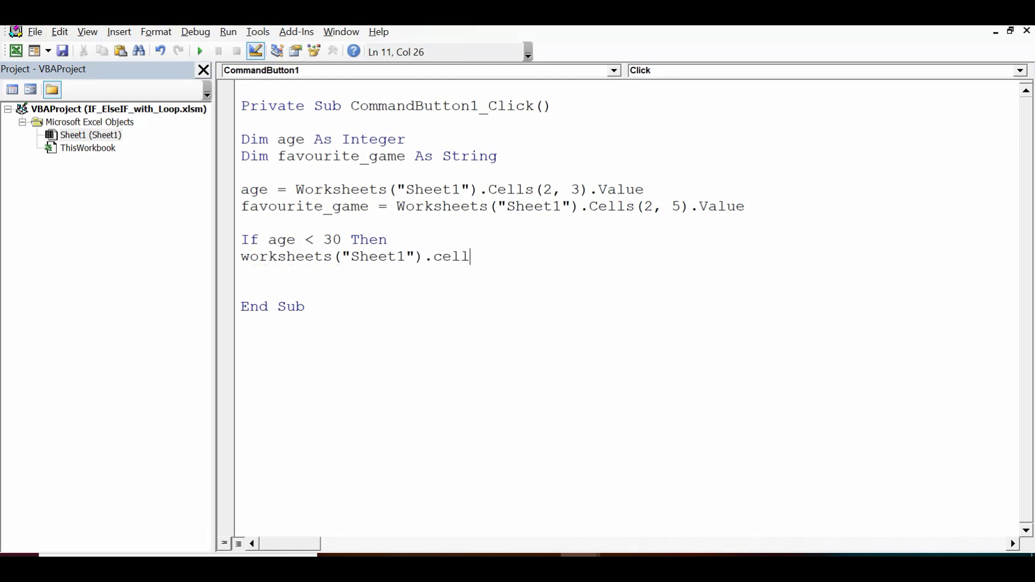
pyautogui.write('s(')
pyautogui.write('2,')
pyautogui.write('6')
pyautogui.write(').')
pyautogui.write('value=')
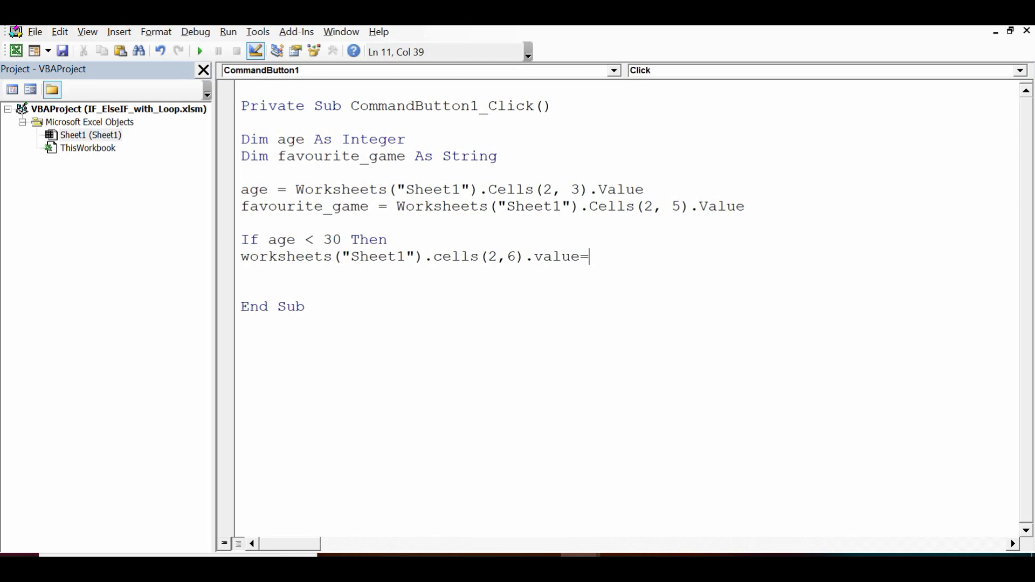
pyautogui.write('"')
pyautogui.write('Go')
pyautogui.write('od"')
pyautogui.press('Return')
pyautogui.write('el')
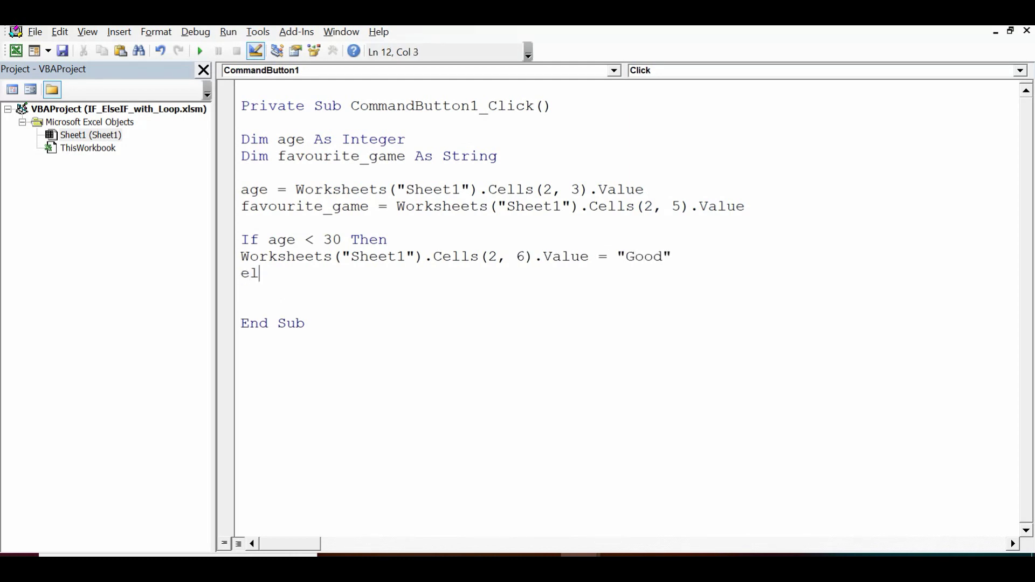
pyautogui.write('se')
pyautogui.write('if')
pyautogui.write(' favour')
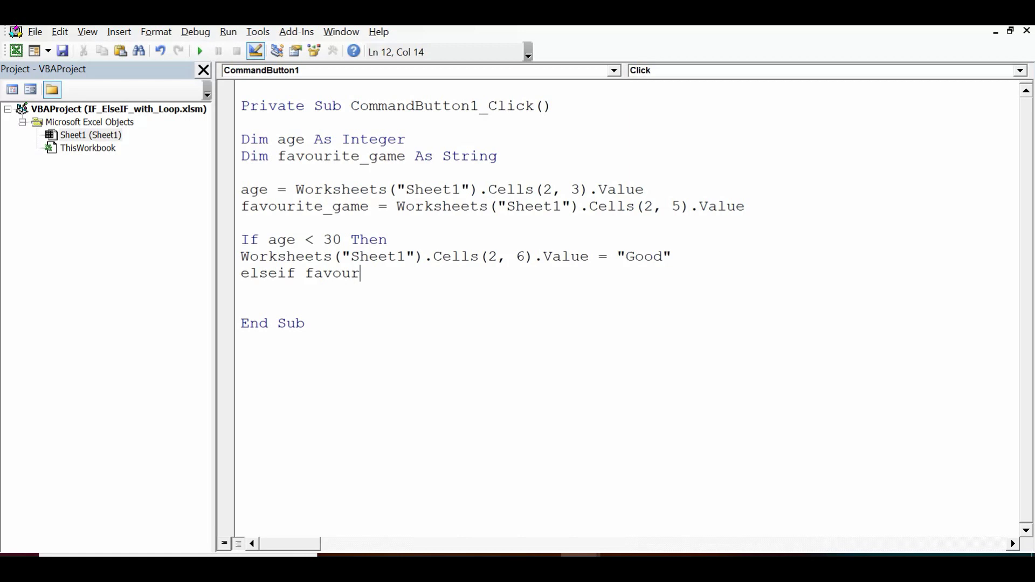
pyautogui.write('ite_')
pyautogui.write('game')
pyautogui.write('="C')
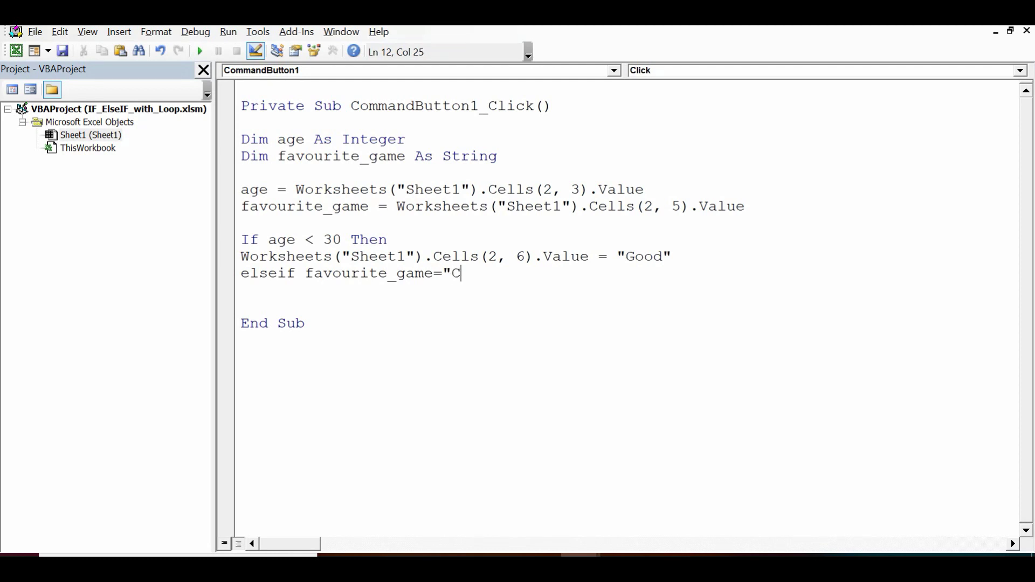
pyautogui.write('ricket')
pyautogui.write('"')
pyautogui.write(' then')
# Add the line ElseIf favourite_game = "Cricket" Then below the Good branch.
pyautogui.press('Return')
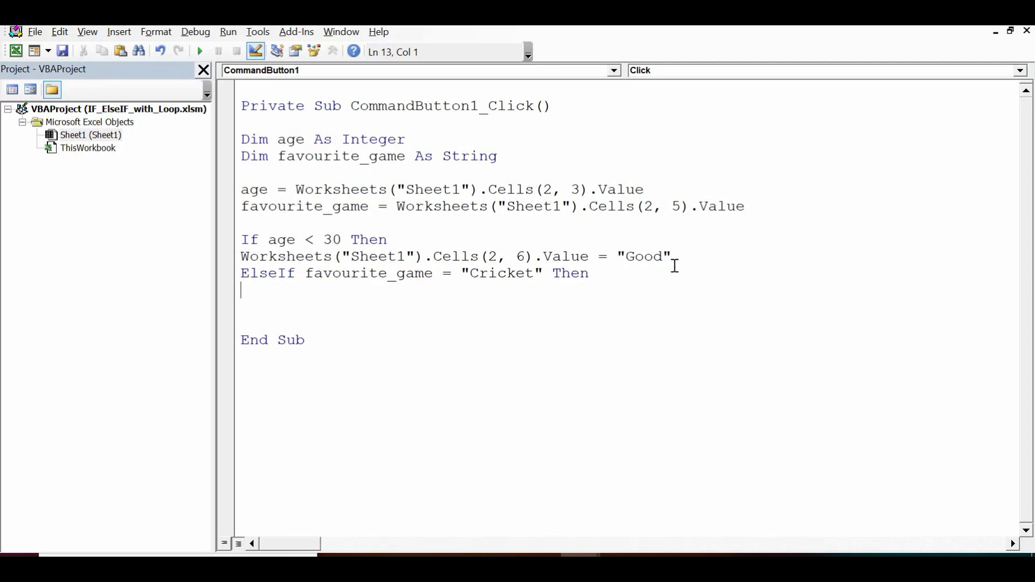
# Paste the Cells(2, 6) "Good" line under the Cricket condition.
pyautogui.moveTo(679, 256)
pyautogui.mouseDown()
pyautogui.moveTo(329, 267)
pyautogui.moveTo(244, 259)
pyautogui.mouseUp()
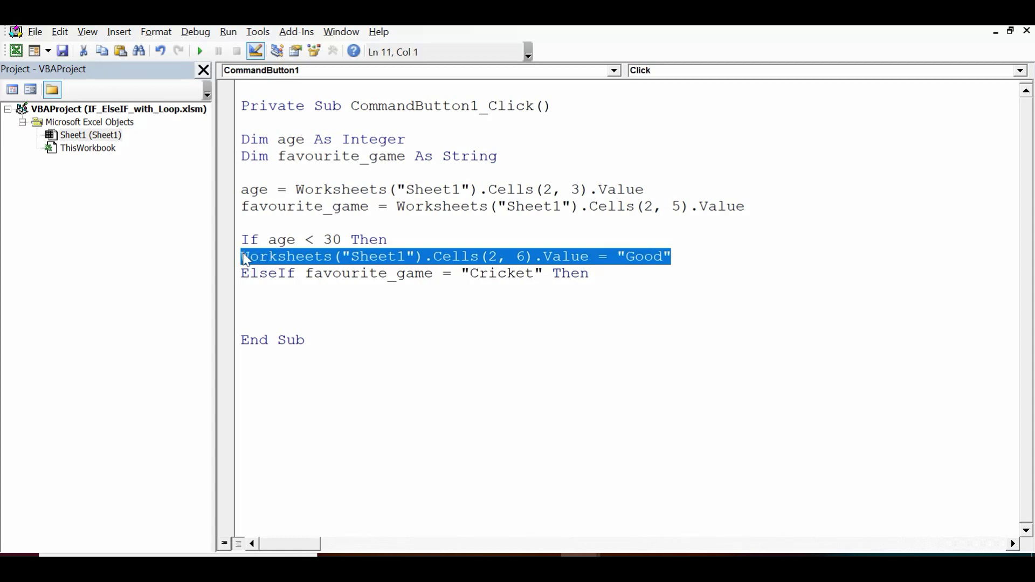
pyautogui.click(246, 290)
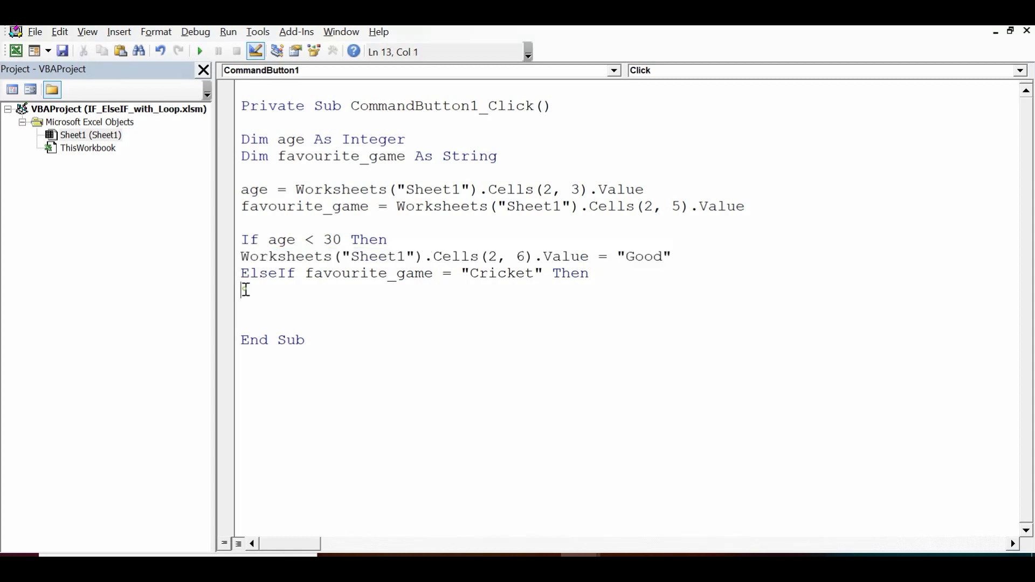
pyautogui.write('Worksheets("Sheet1").Cells(2, 6).Value = "Good"')
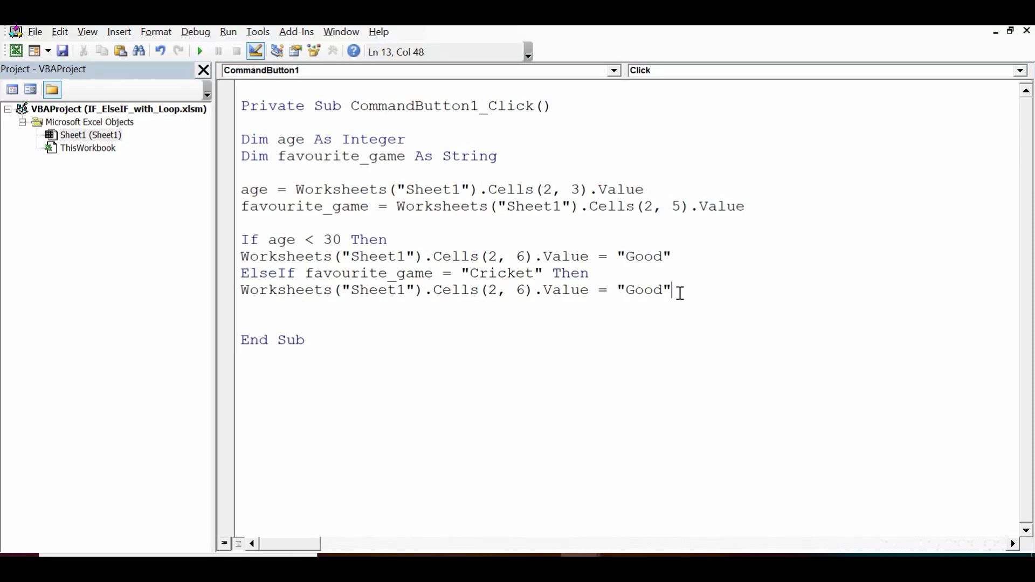
# Check the Check Data column and cell F2 in Excel, then return to the editor.
pyautogui.hotkey('alt', 'Tab')
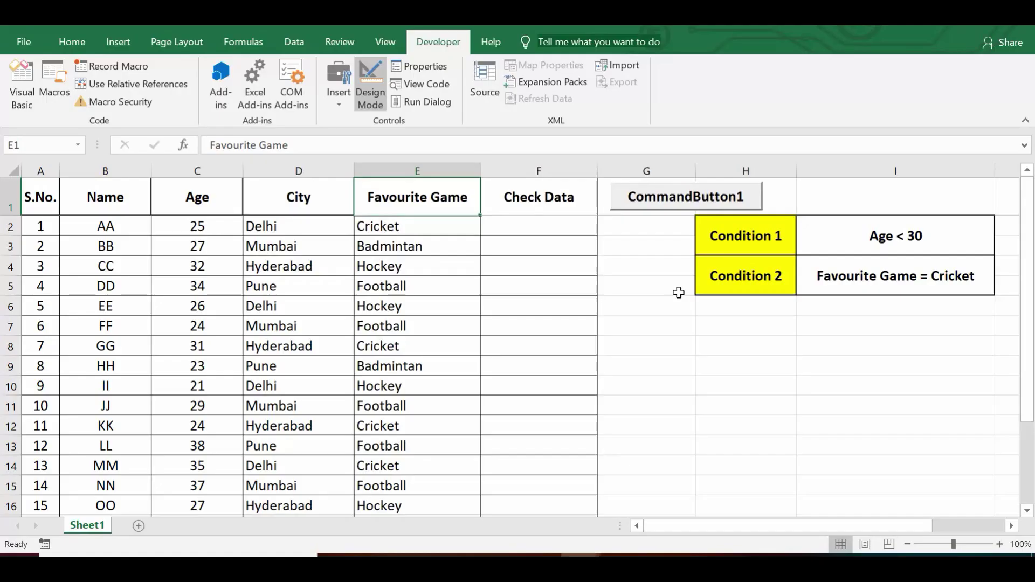
pyautogui.click(537, 170)
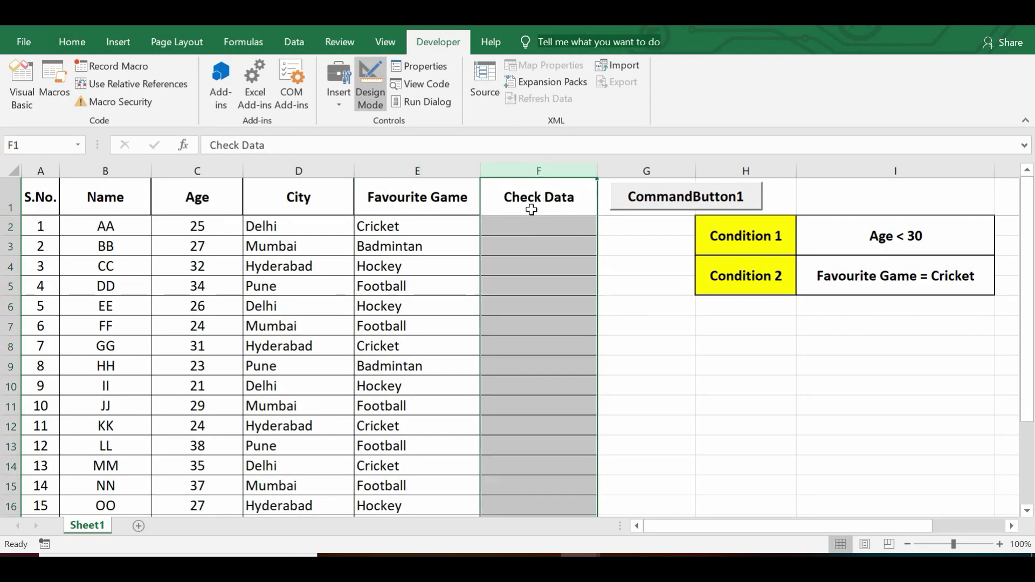
pyautogui.click(523, 226)
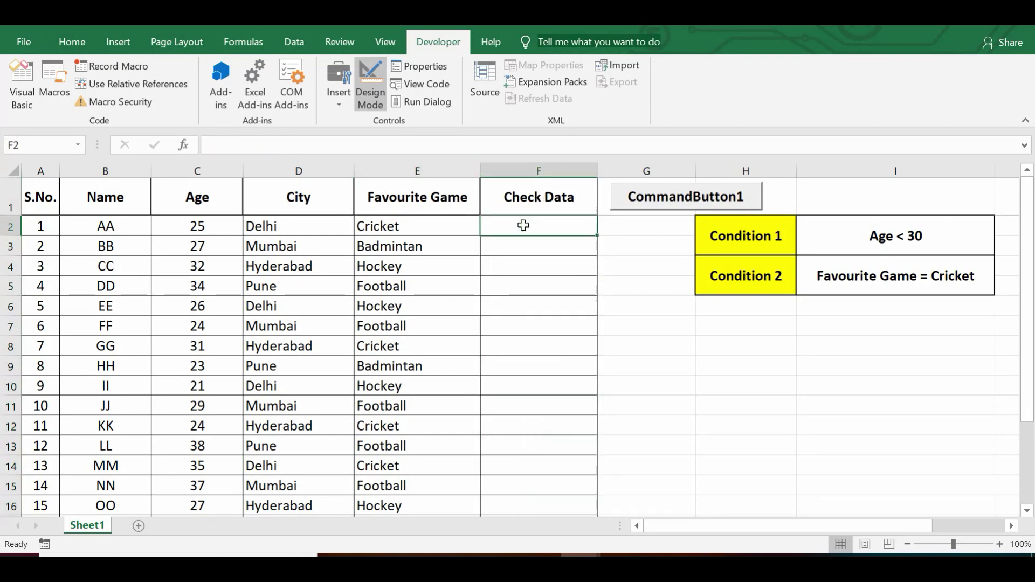
pyautogui.hotkey('alt', 'Tab')
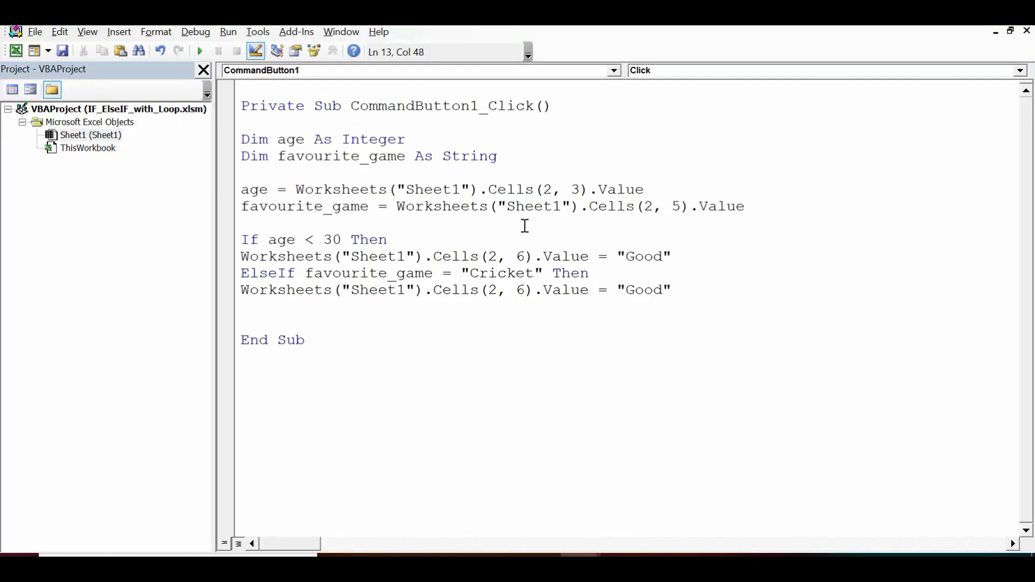
# Add an Else branch with the pasted Cells(2, 6) statement beneath it.
pyautogui.press('Return')
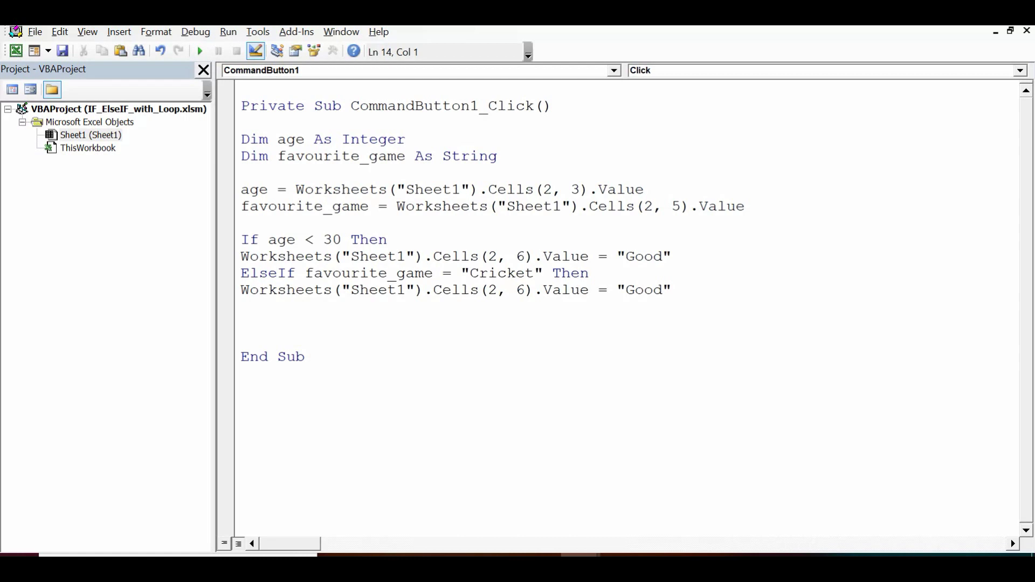
pyautogui.write('else')
pyautogui.press('Return')
pyautogui.press('Return')
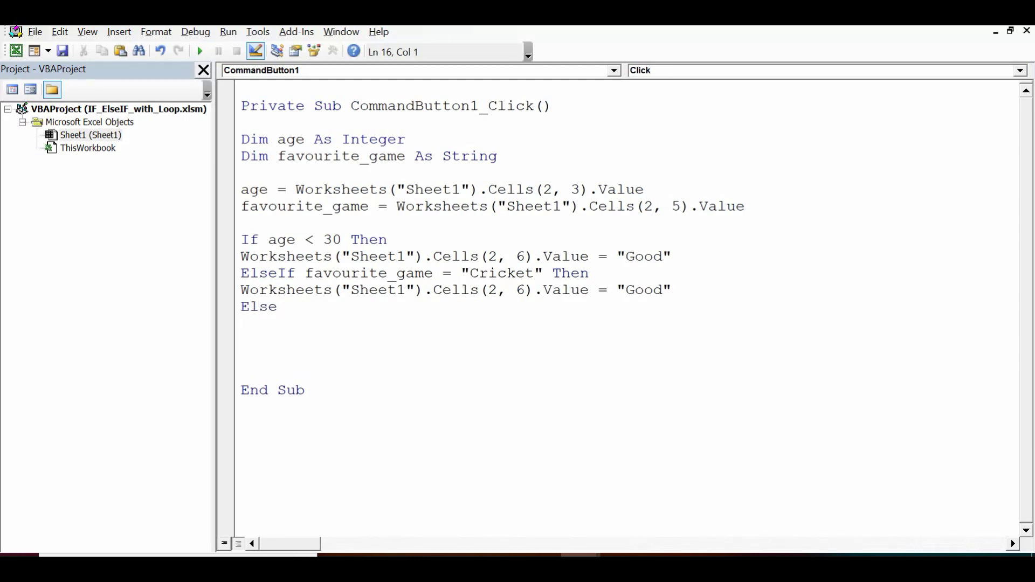
pyautogui.press('Up')
pyautogui.write('Worksheets("Sheet1").Cells(2, 6).Value = "Good"')
# Change the Else value to "No Match", add End If, and return to Excel.
pyautogui.click(524, 226)
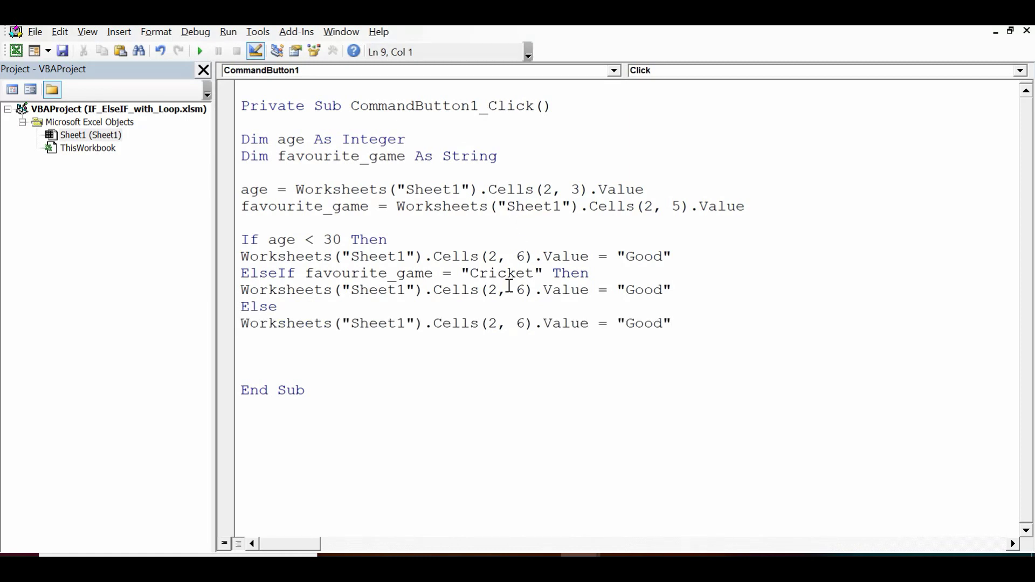
pyautogui.click(667, 324)
pyautogui.press('BackSpace')
pyautogui.press('BackSpace')
pyautogui.press('BackSpace')
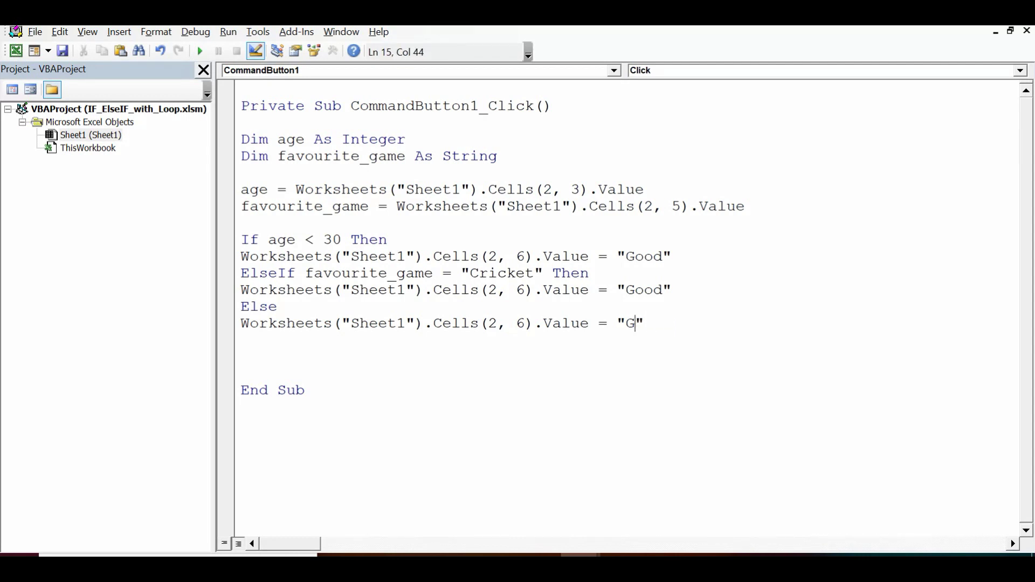
pyautogui.press('BackSpace')
pyautogui.write('No')
pyautogui.write(' Ma')
pyautogui.write('tch')
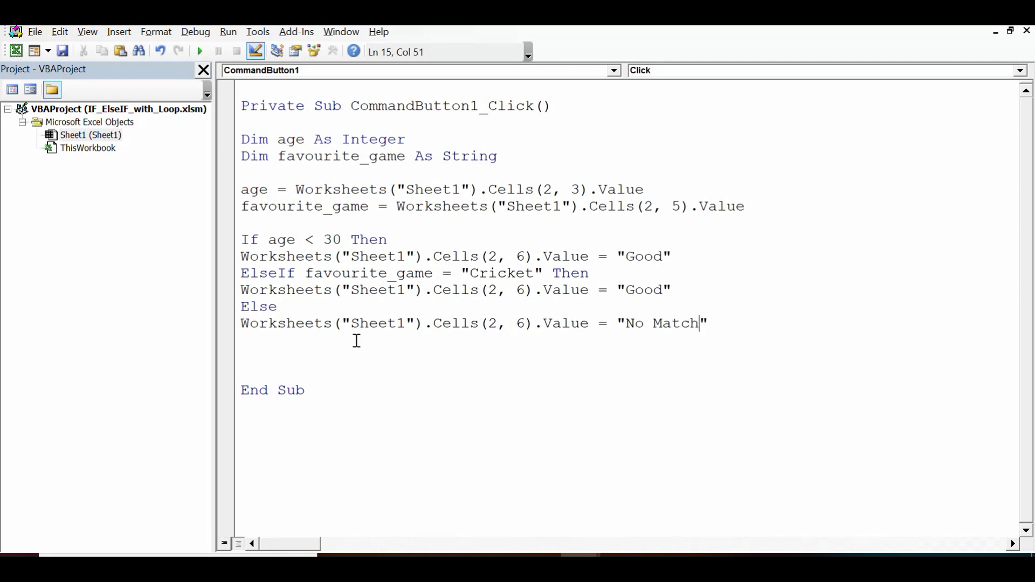
pyautogui.click(250, 339)
pyautogui.write('end ')
pyautogui.write('if')
pyautogui.press('Return')
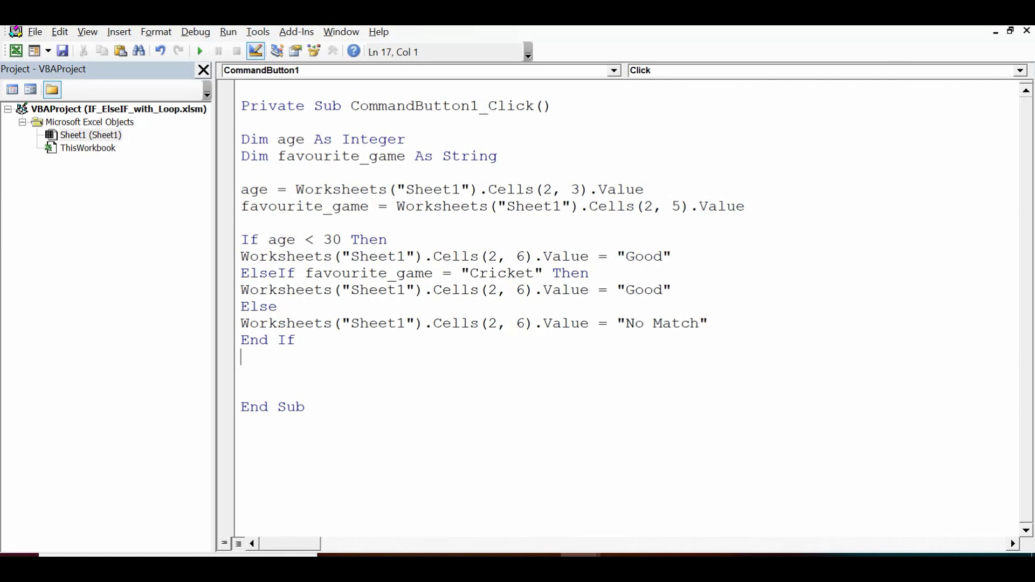
pyautogui.hotkey('alt', 'F11')
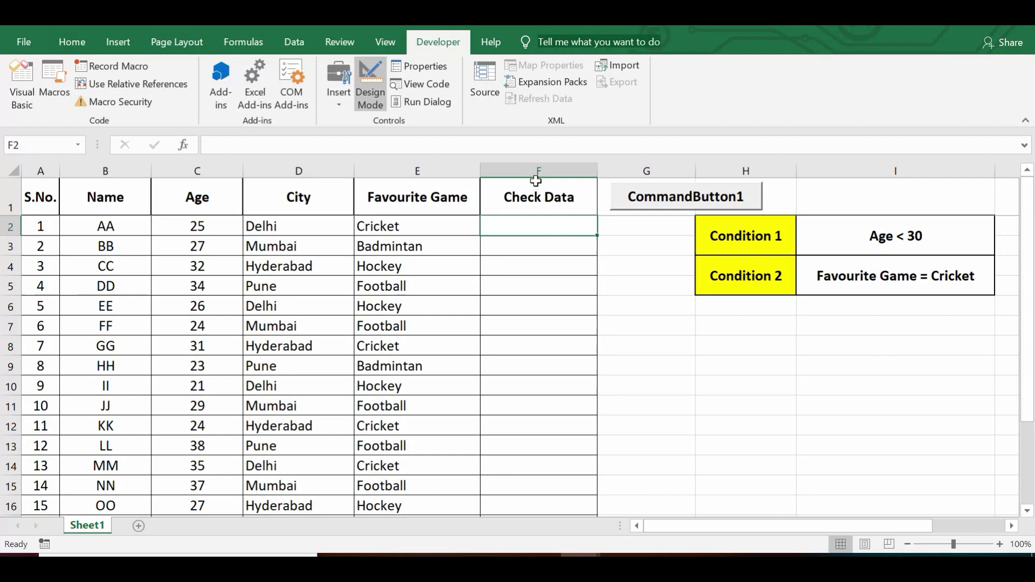
# Exit Design Mode, run CommandButton1 to write Good into F2, and select A2.
pyautogui.click(372, 86)
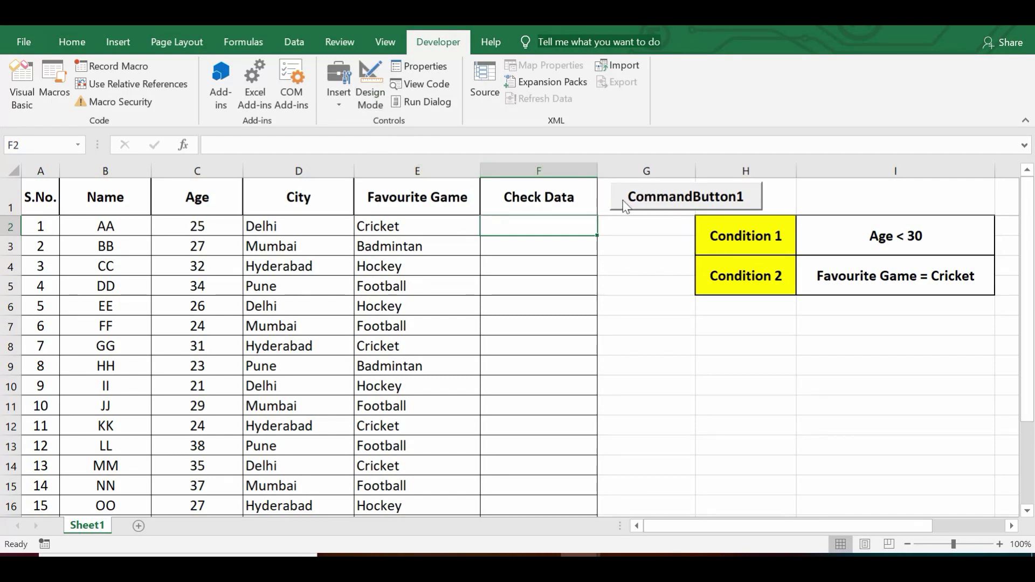
pyautogui.click(648, 206)
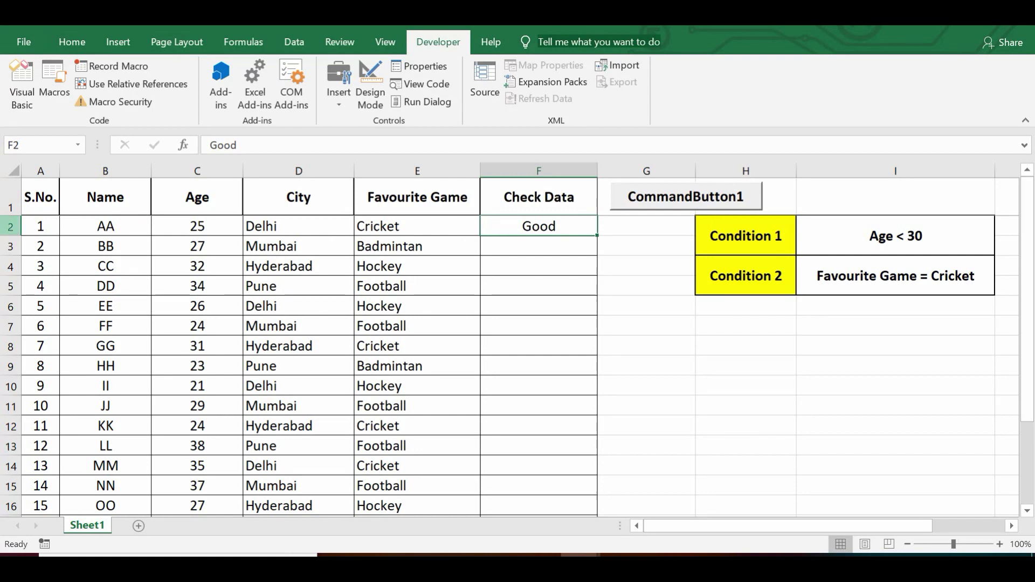
pyautogui.click(12, 226)
pyautogui.click(51, 230)
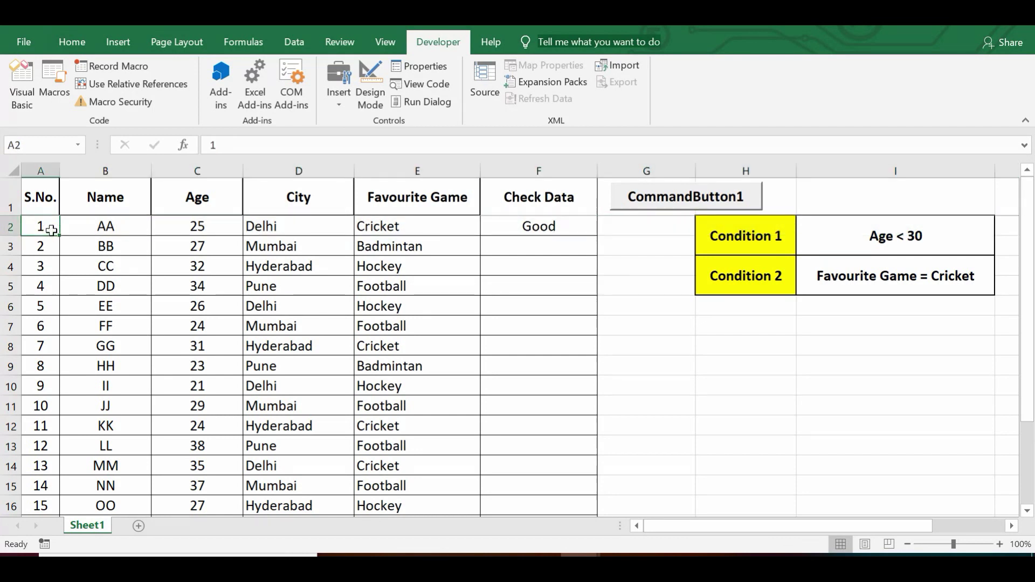
# Confirm the data ends at row 21, then switch to the VBA editor.
pyautogui.press('Down')
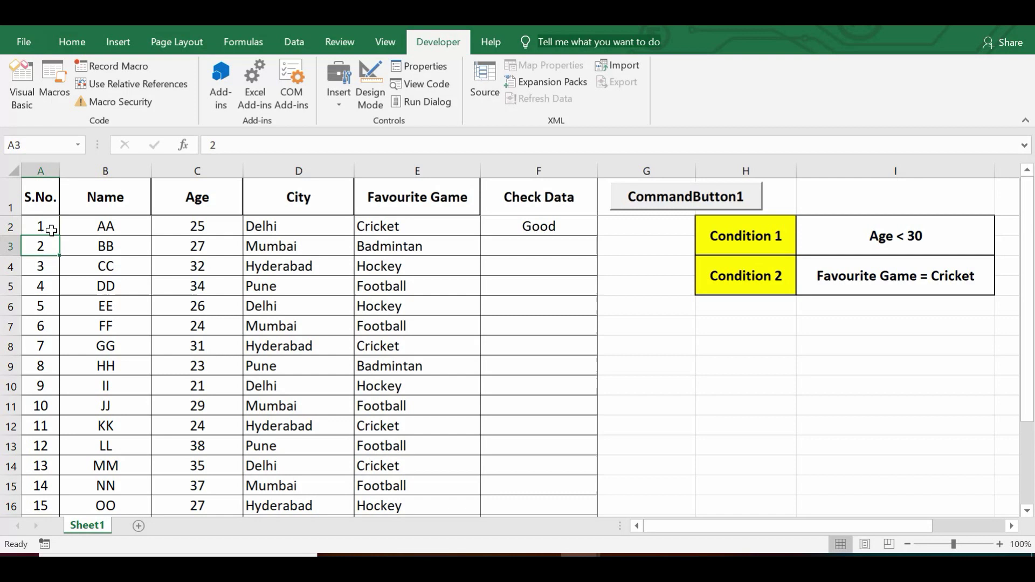
pyautogui.press('Down')
pyautogui.press('Down')
pyautogui.press('Down')
pyautogui.press('Down')
pyautogui.press('Down')
pyautogui.press('Down')
pyautogui.press('Down')
pyautogui.press('Down')
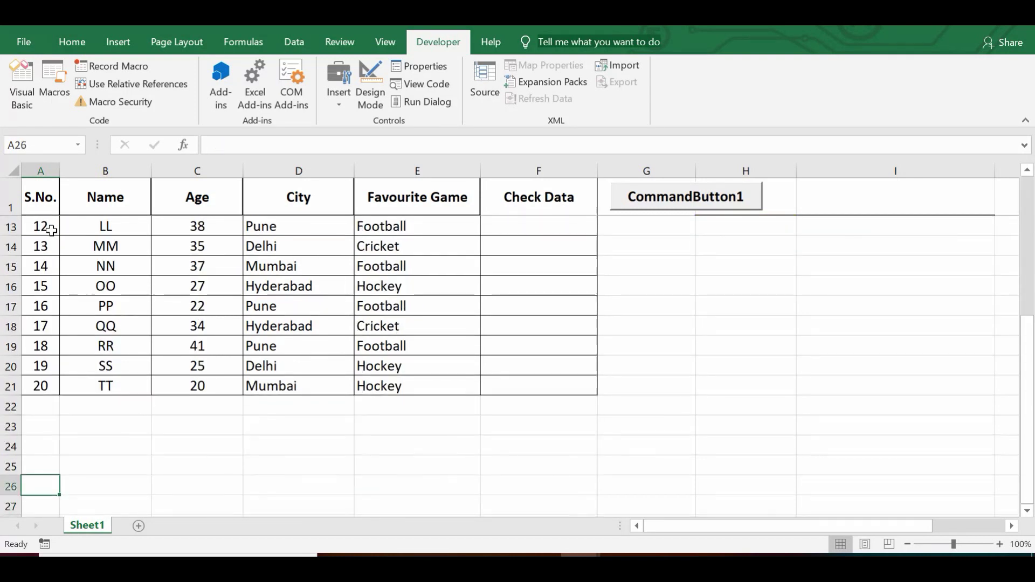
pyautogui.press('Up')
pyautogui.press('Up')
pyautogui.press('Up')
pyautogui.press('Up')
pyautogui.press('Up')
pyautogui.hotkey('shift', 'space')
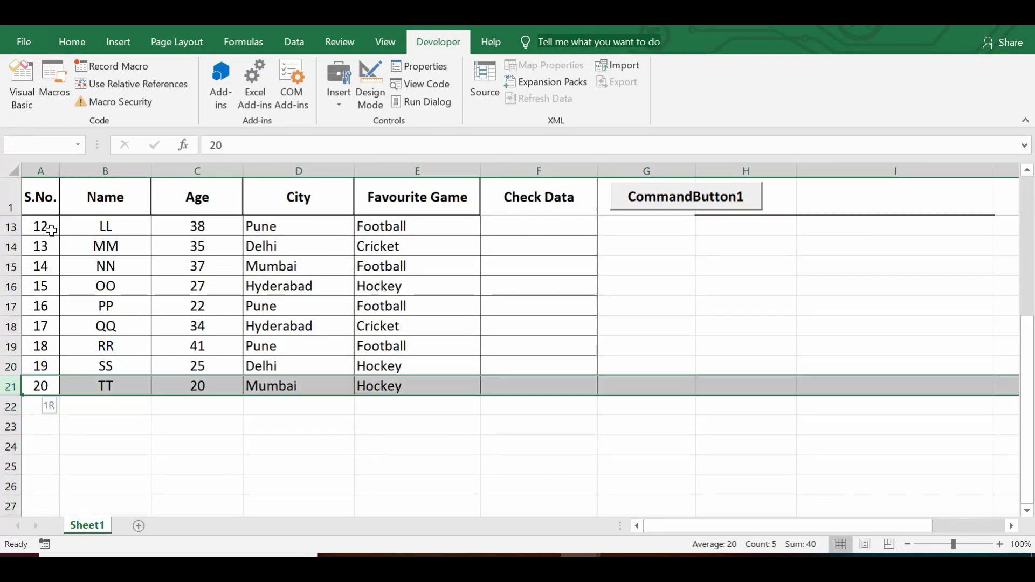
pyautogui.press('Up')
pyautogui.press('Up')
pyautogui.press('Up')
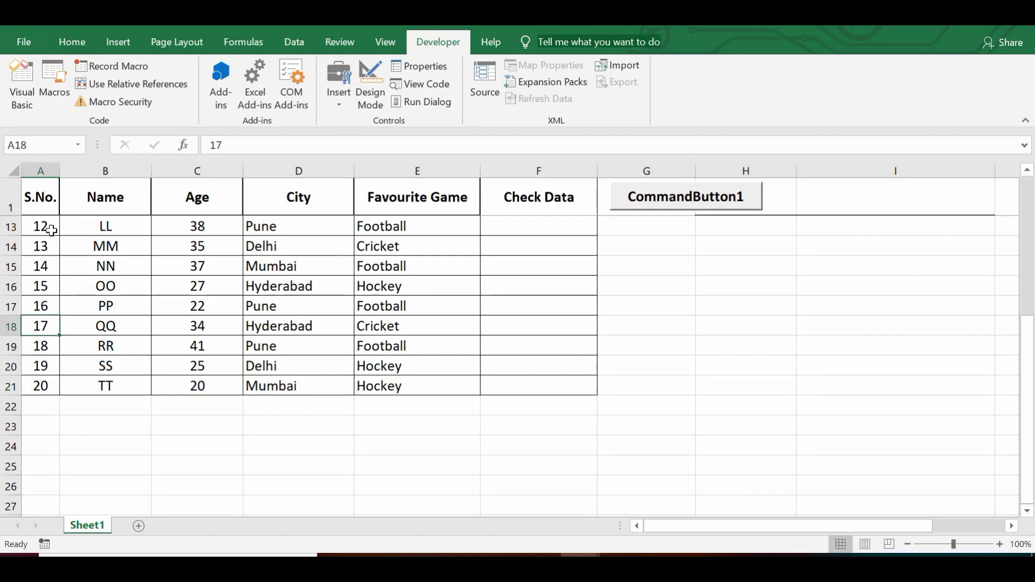
pyautogui.press('Up')
pyautogui.press('Up')
pyautogui.press('Up')
pyautogui.press('Up')
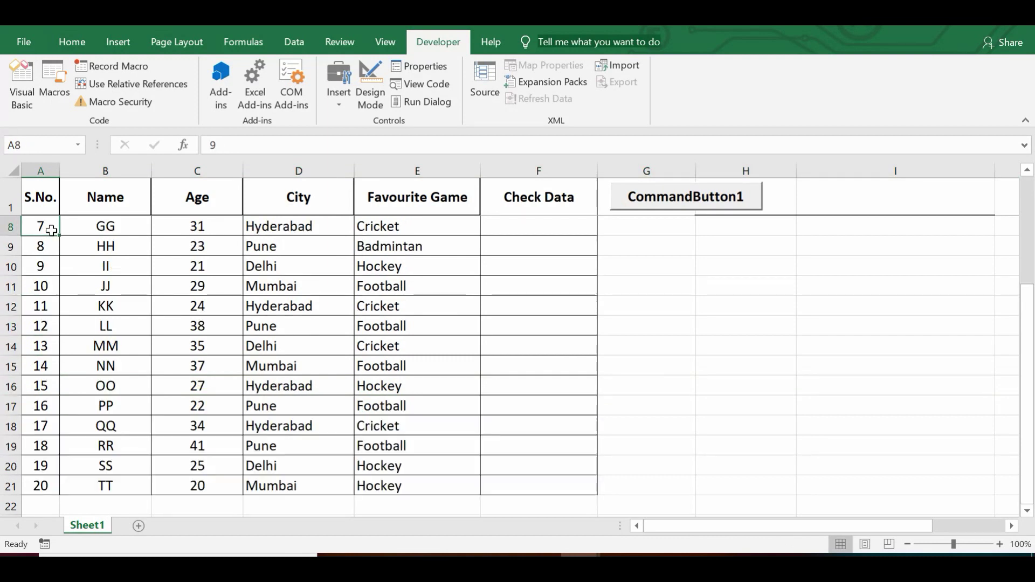
pyautogui.press('Up')
pyautogui.press('Up')
pyautogui.press('Up')
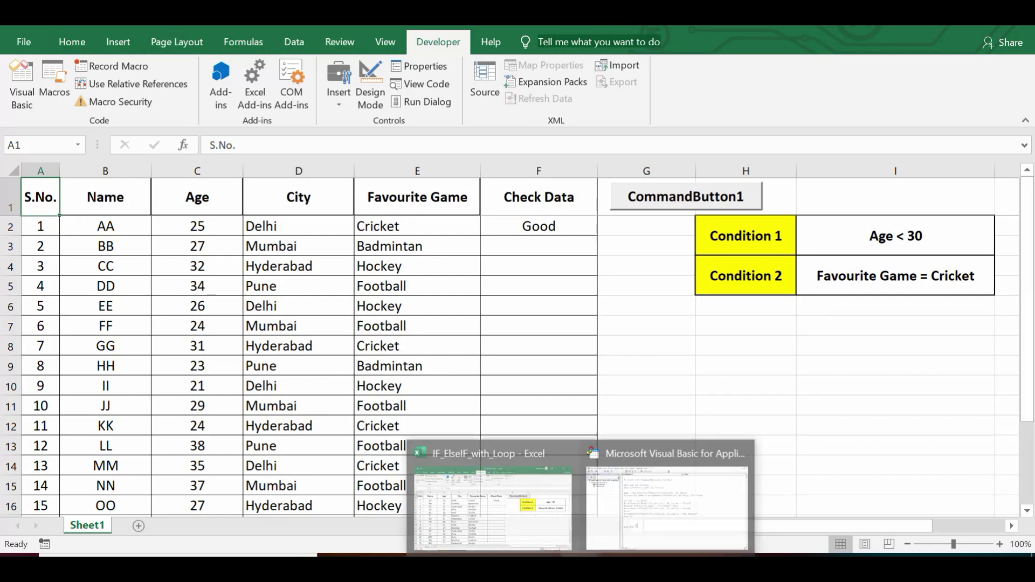
pyautogui.click(665, 524)
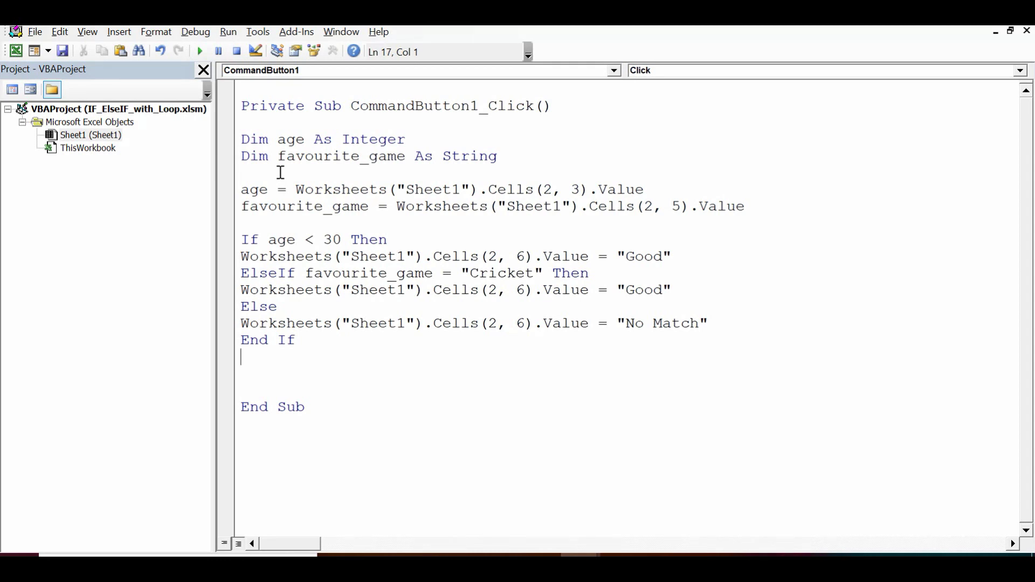
# Insert For i = 2 To 21 above the age line and Next after End If.
pyautogui.click(250, 175)
pyautogui.press('Return')
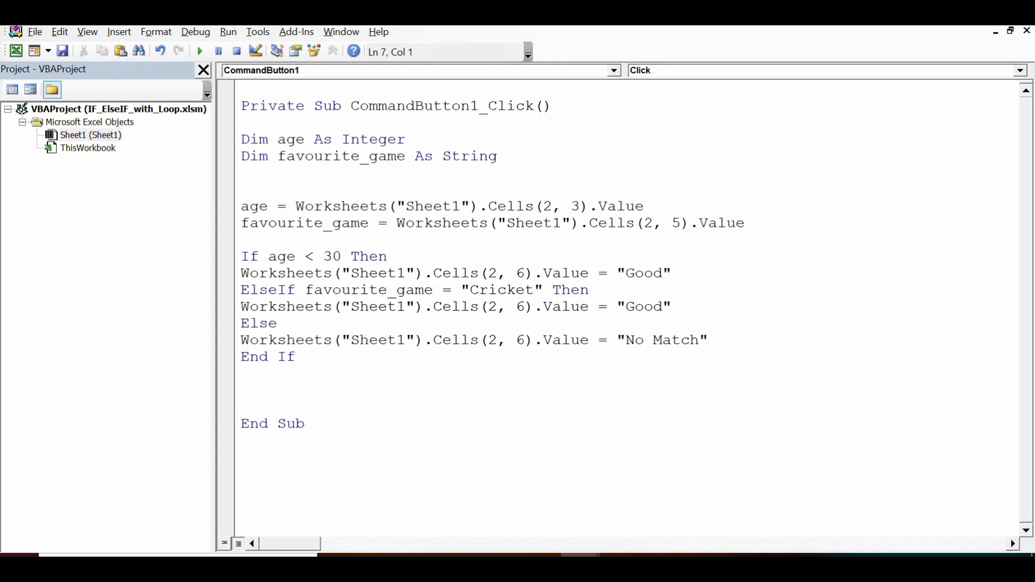
pyautogui.write('for i=')
pyautogui.write('2')
pyautogui.write(' to 21')
pyautogui.press('Return')
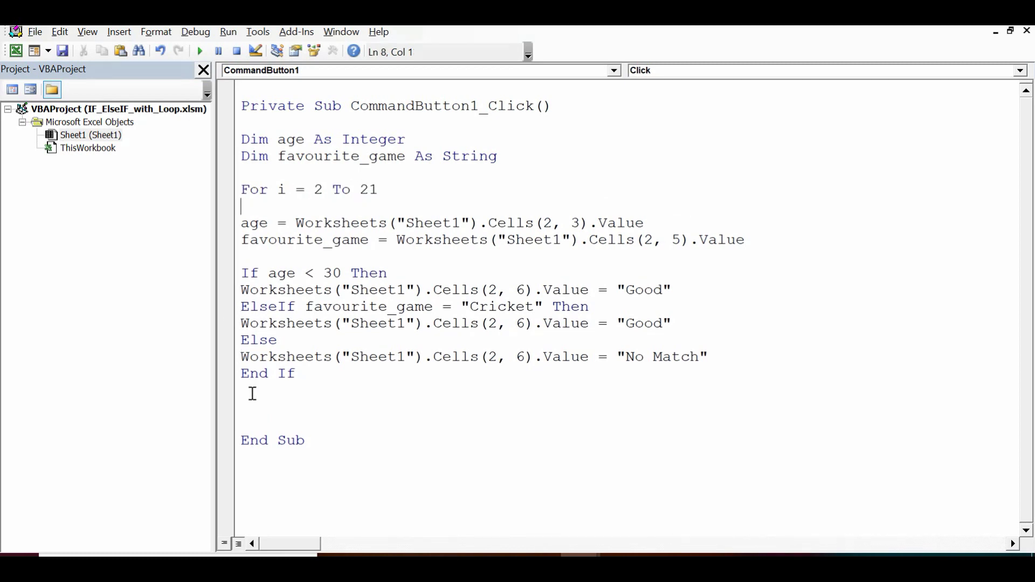
pyautogui.click(246, 397)
pyautogui.press('Return')
pyautogui.write('next')
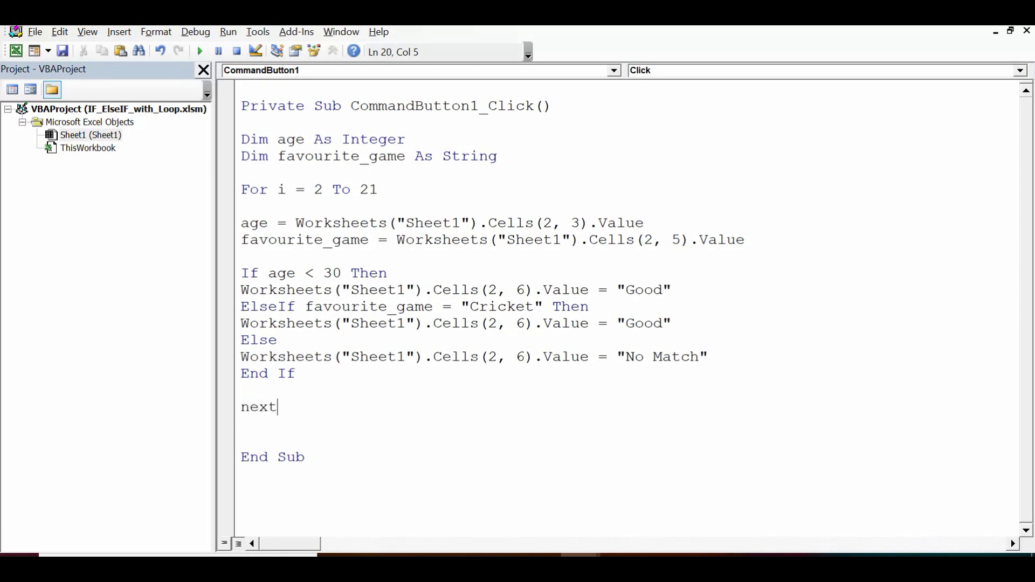
pyautogui.press('Return')
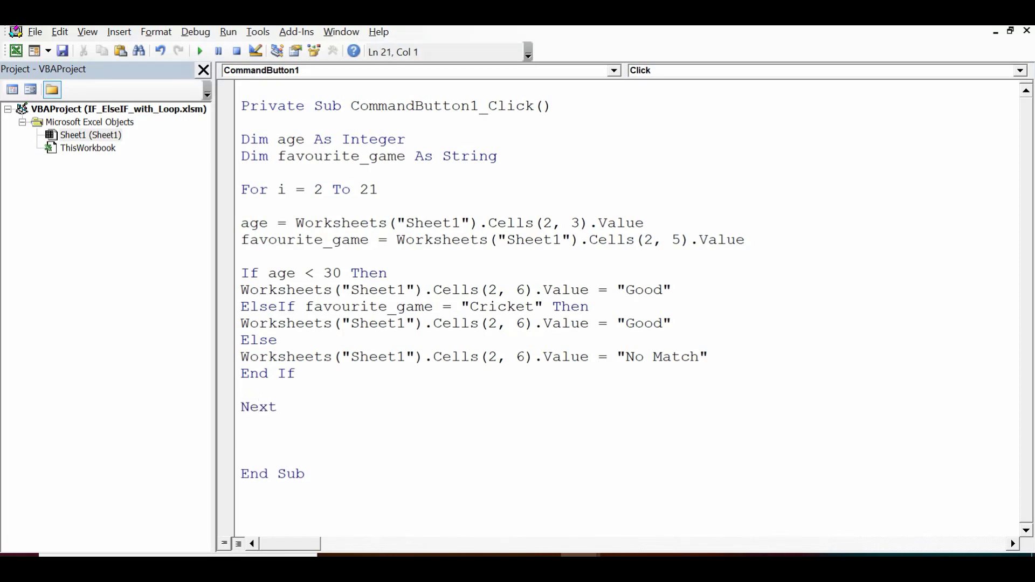
# Swap row 2 for the loop variable i in the age and favourite_game Cells lookups.
pyautogui.click(290, 189)
pyautogui.moveTo(289, 189); pyautogui.dragTo(280, 189)
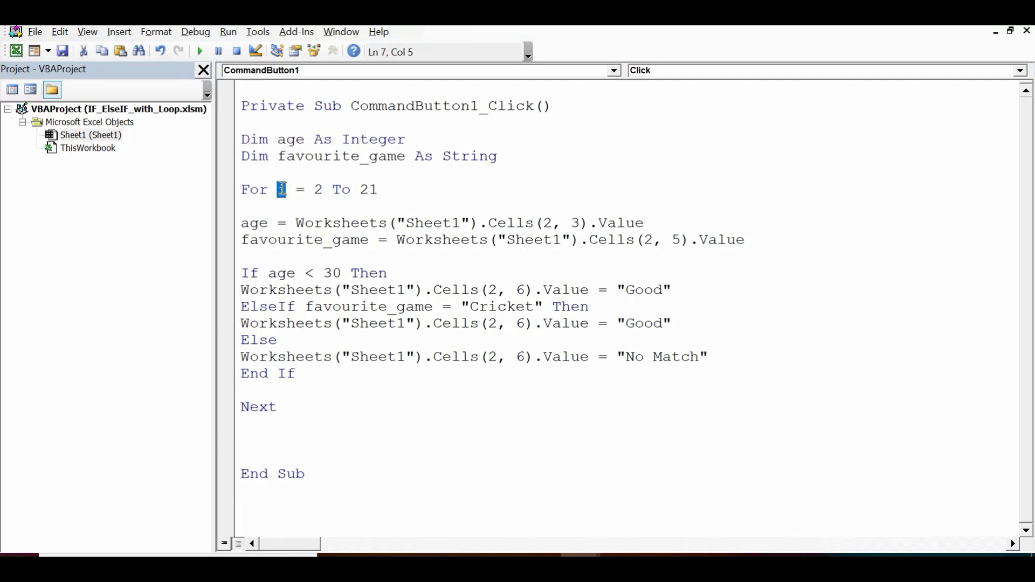
pyautogui.click(555, 224)
pyautogui.press('BackSpace')
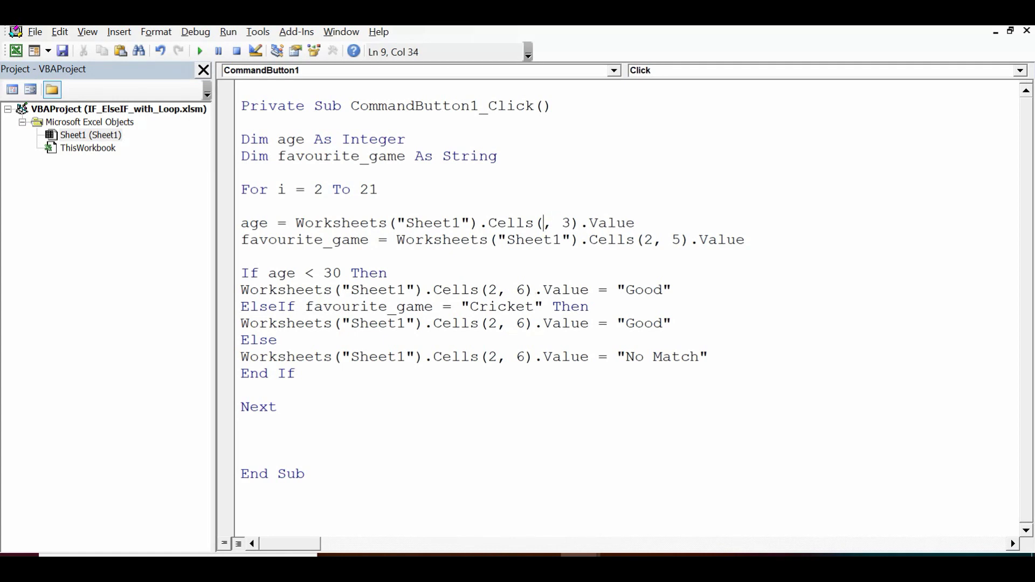
pyautogui.write('i')
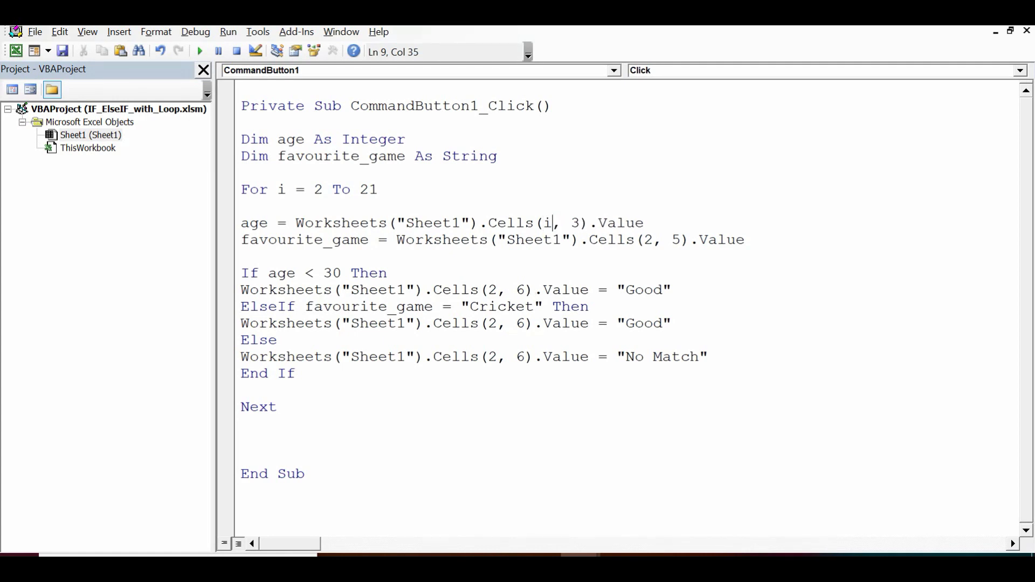
pyautogui.click(652, 240)
pyautogui.press('BackSpace')
pyautogui.write('i')
# Swap row 2 for i in both Good assignments and the No Match result line.
pyautogui.click(495, 290)
pyautogui.press('BackSpace')
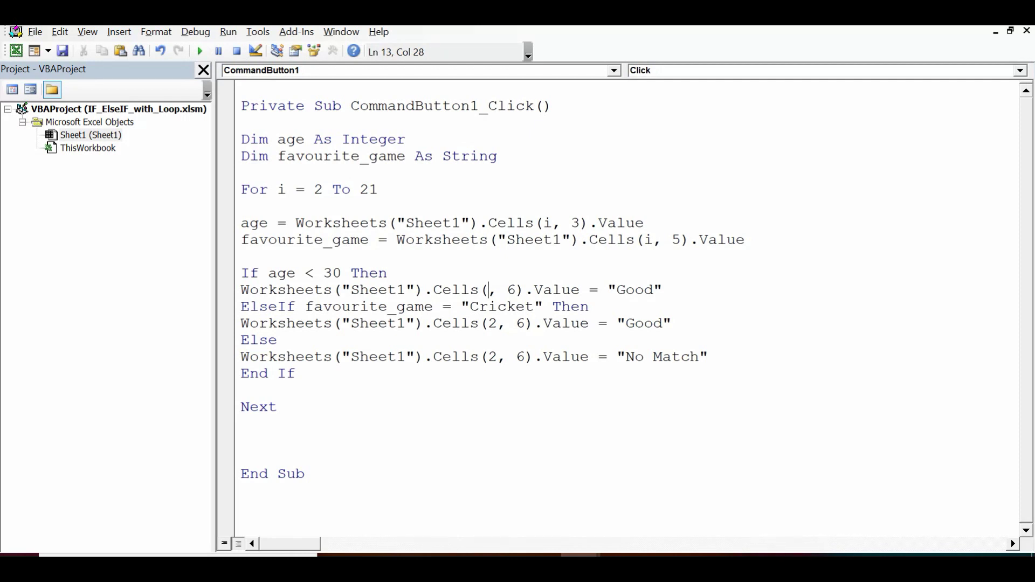
pyautogui.write('i')
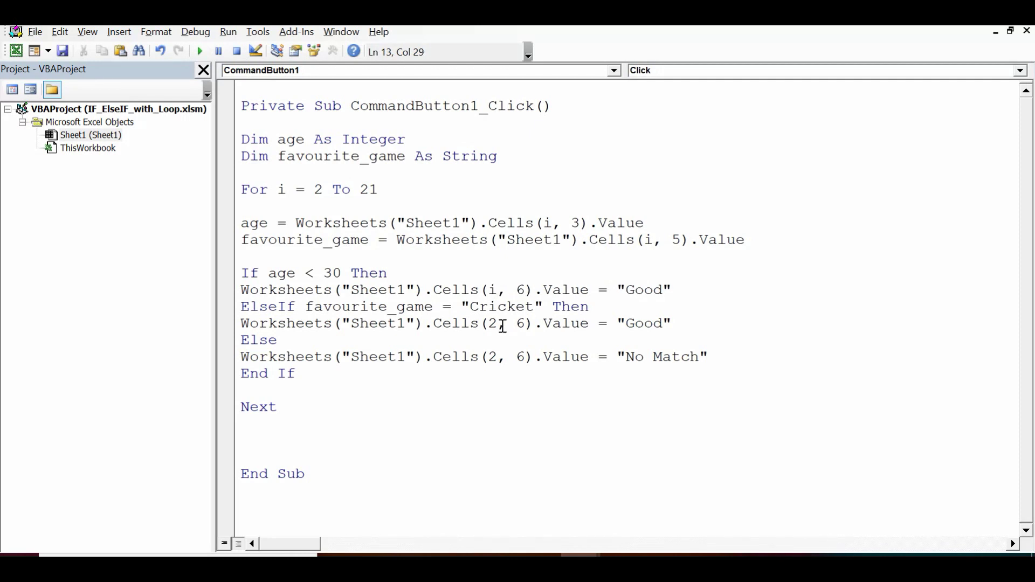
pyautogui.click(498, 323)
pyautogui.press('BackSpace')
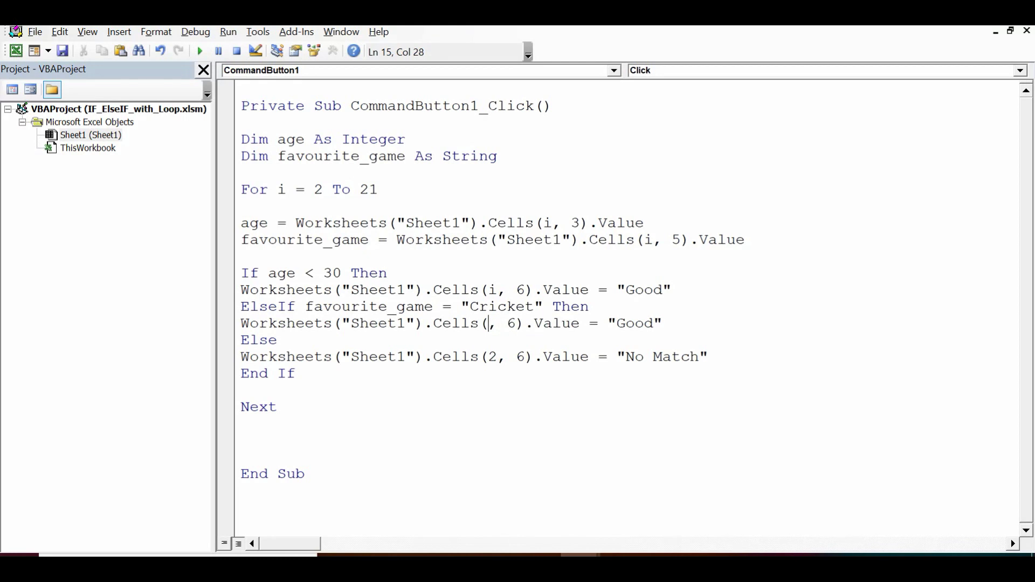
pyautogui.write('i')
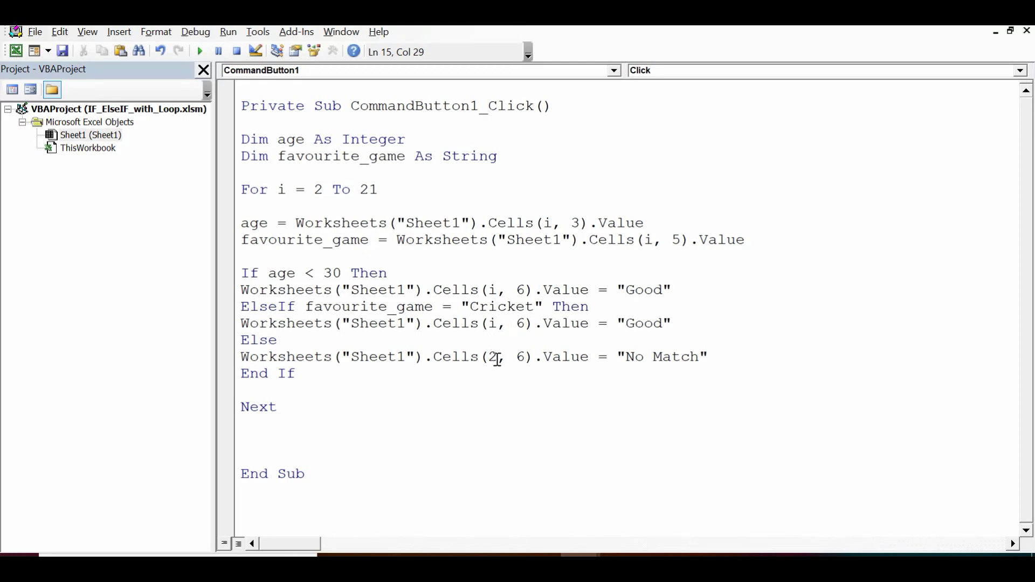
pyautogui.press('BackSpace')
pyautogui.write('i')
pyautogui.click(292, 408)
pyautogui.click(369, 445)
# Run CommandButton1 and review column F's Good and No Match results, including CC's No Match.
pyautogui.hotkey('alt', 'F11')
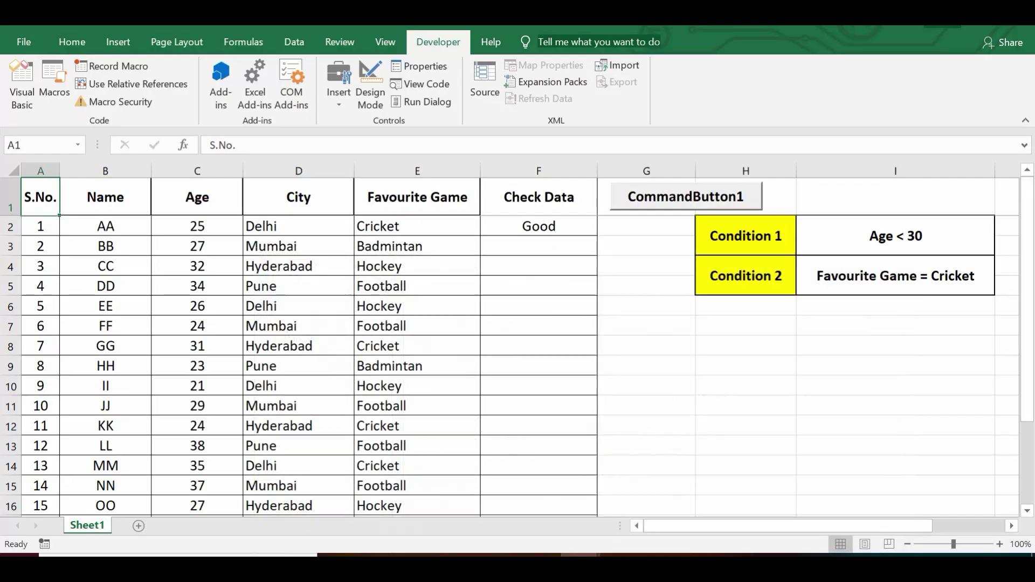
pyautogui.click(664, 204)
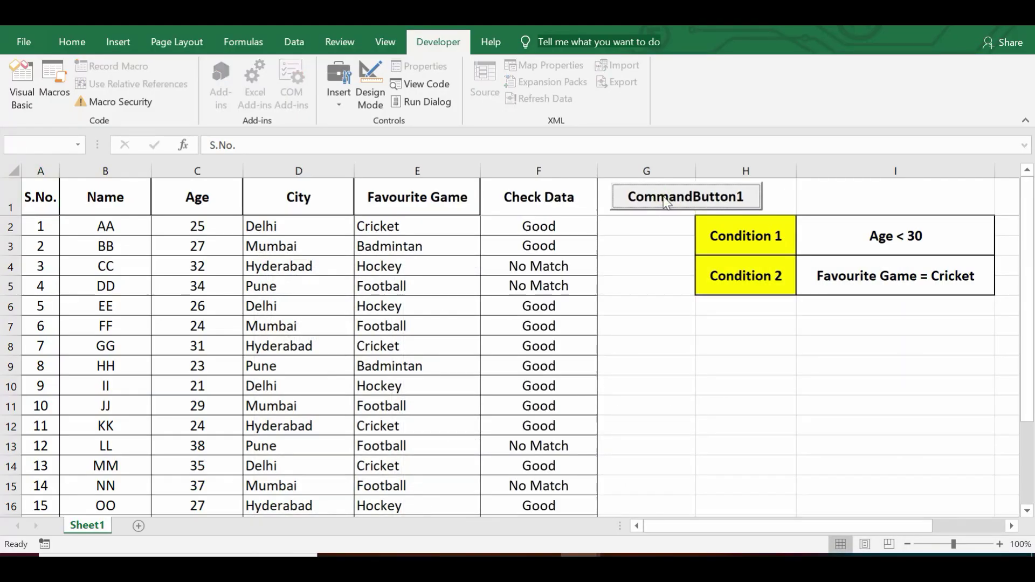
pyautogui.click(546, 228)
pyautogui.press('Down')
pyautogui.press('Down')
pyautogui.press('Down')
pyautogui.press('Down')
pyautogui.press('Down')
pyautogui.press('Down')
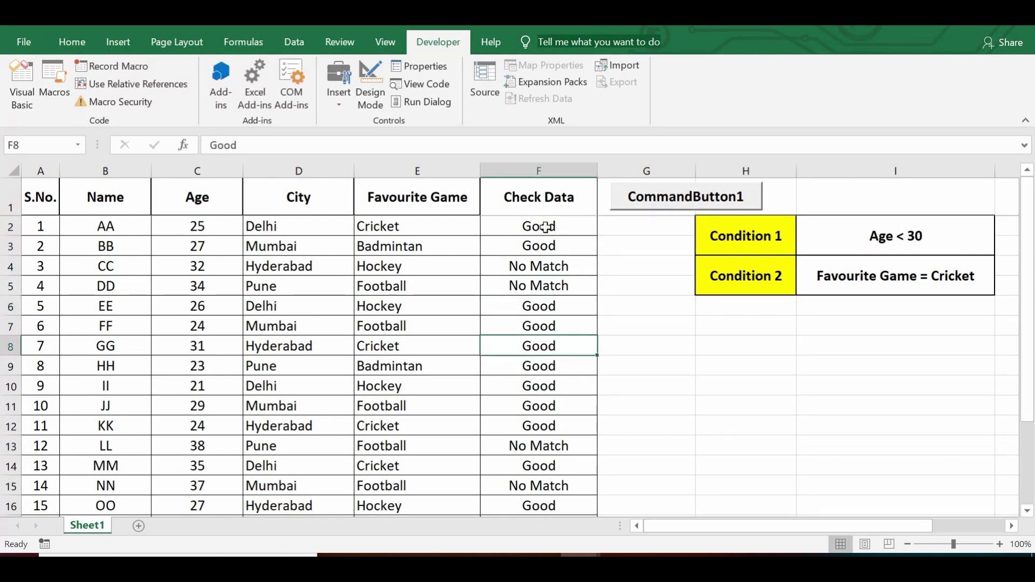
pyautogui.press('Down')
pyautogui.press('Down')
pyautogui.press('Down')
pyautogui.press('Down')
pyautogui.press('Down')
pyautogui.press('Down')
pyautogui.press('Down')
pyautogui.press('Down')
pyautogui.press('Down')
pyautogui.press('Down')
pyautogui.press('Down')
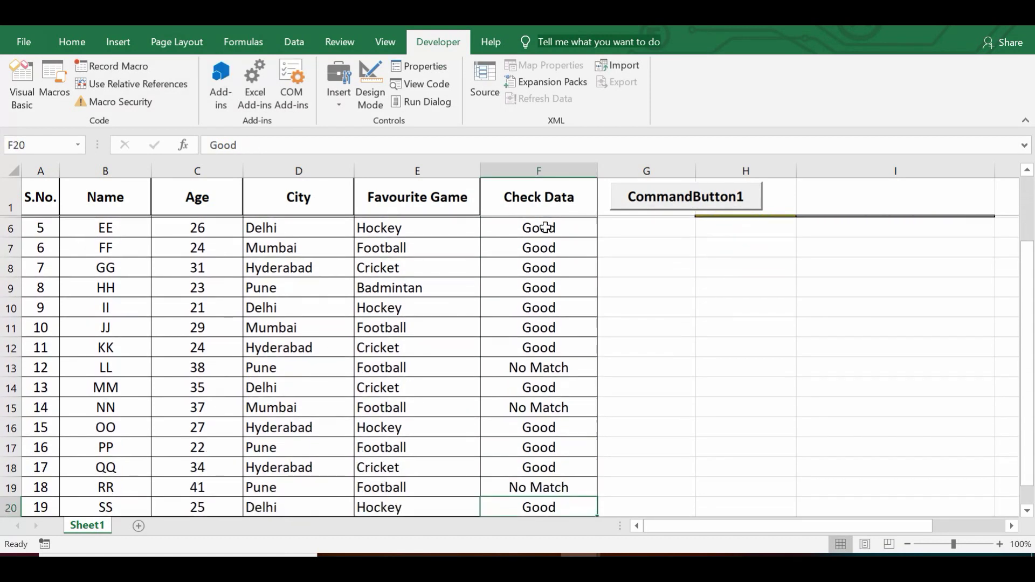
pyautogui.press('Down')
pyautogui.press('Down')
pyautogui.press('Down')
pyautogui.press('Up')
pyautogui.press('Up')
pyautogui.press('Up')
pyautogui.press('Up')
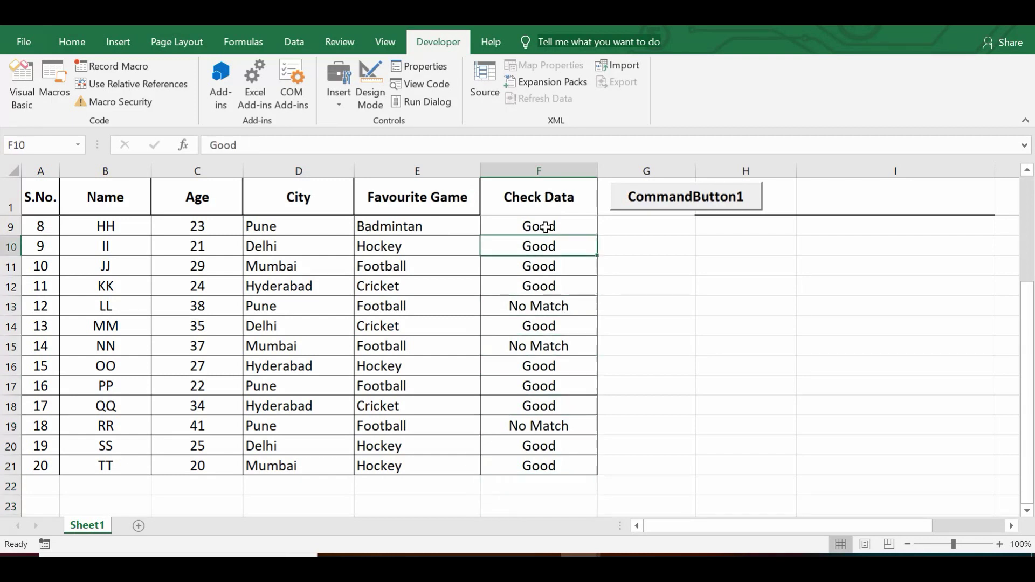
pyautogui.press('Up')
pyautogui.press('Up')
pyautogui.press('Up')
pyautogui.press('Down')
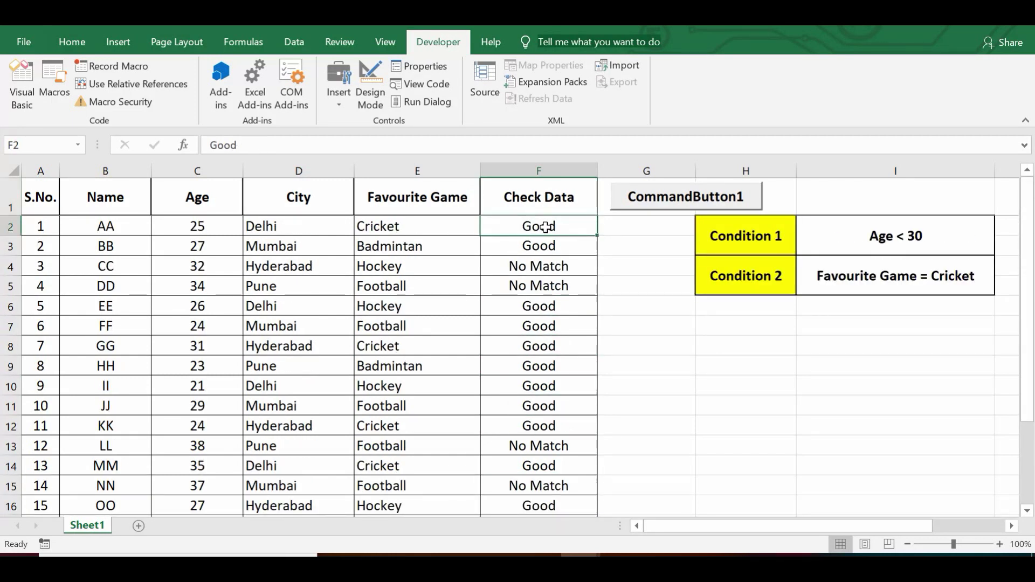
pyautogui.press('Down')
pyautogui.press('Down')
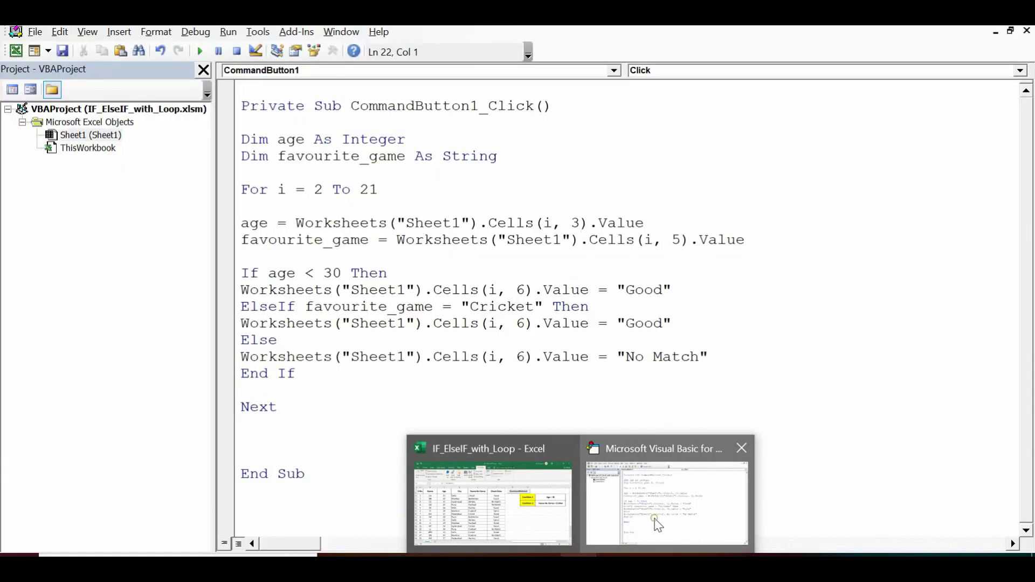
# Return to the VBA code window and view the second Good assignment line.
pyautogui.click(651, 526)
pyautogui.click(469, 323)
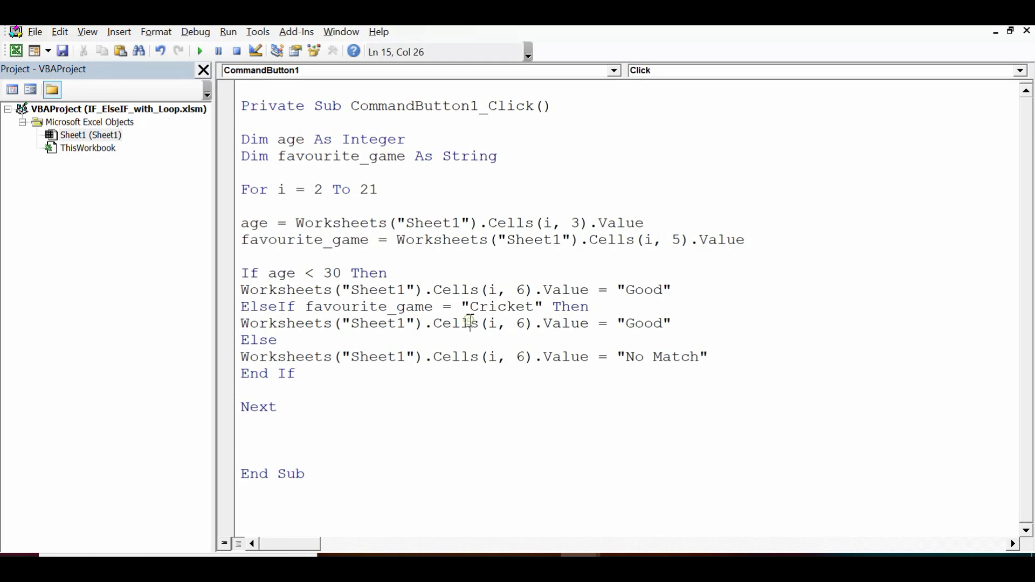